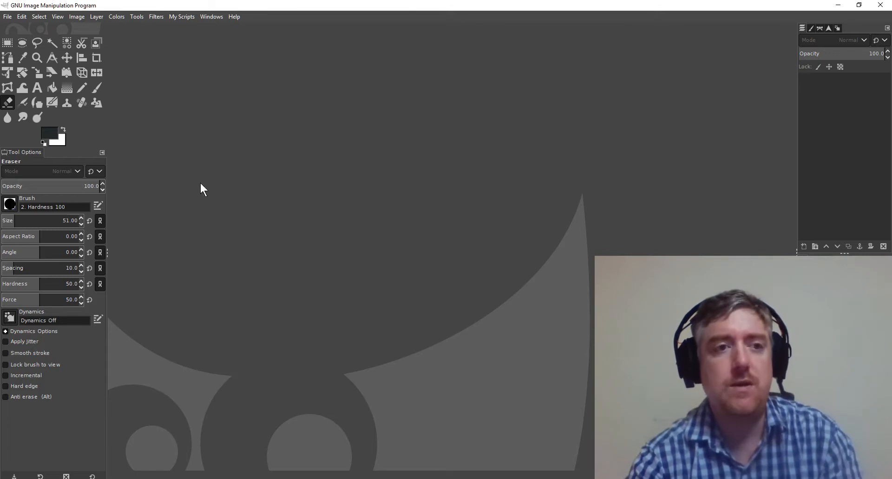
left_click(8, 17)
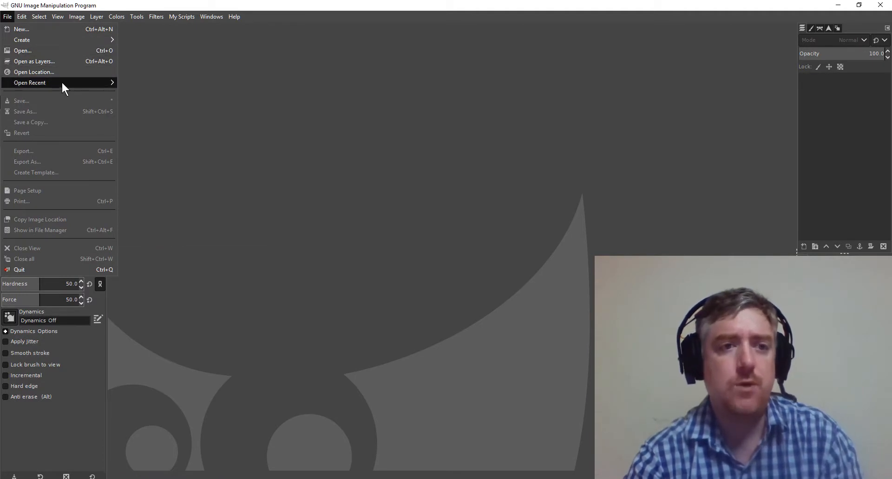
mouse_move(63, 83)
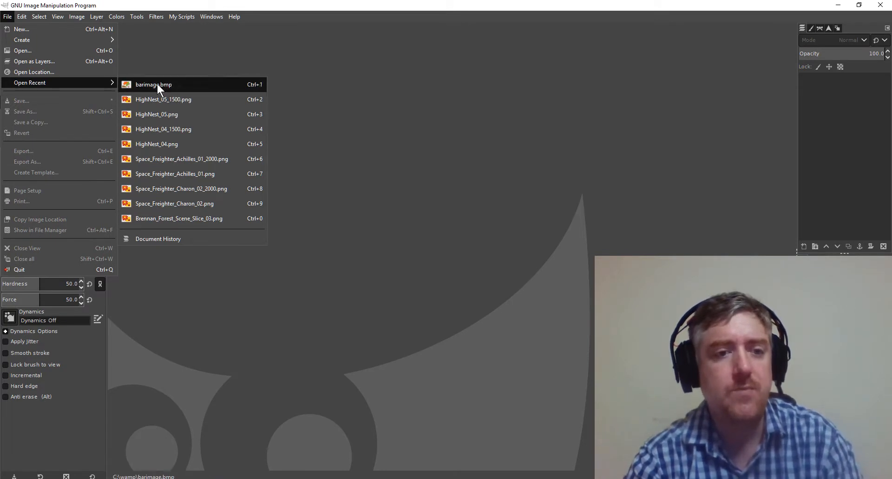
left_click(292, 6)
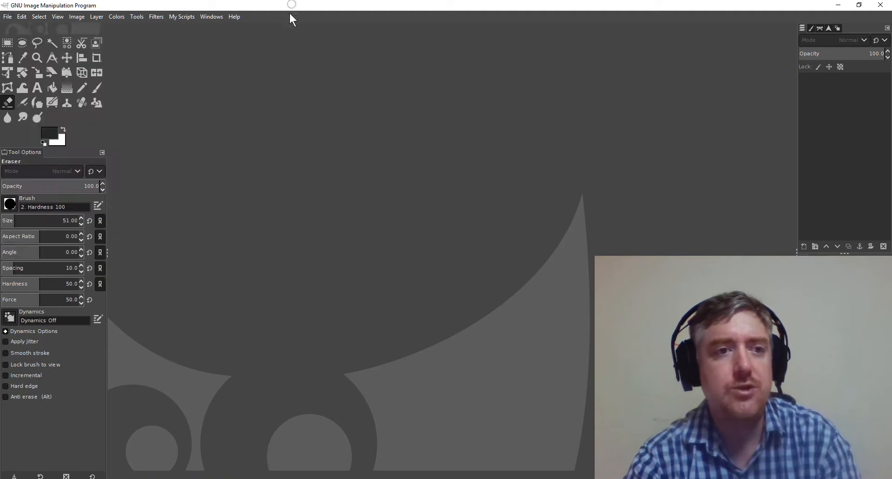
Create a new blank image 4000 px wide and 2000 px high.
left_click(8, 17)
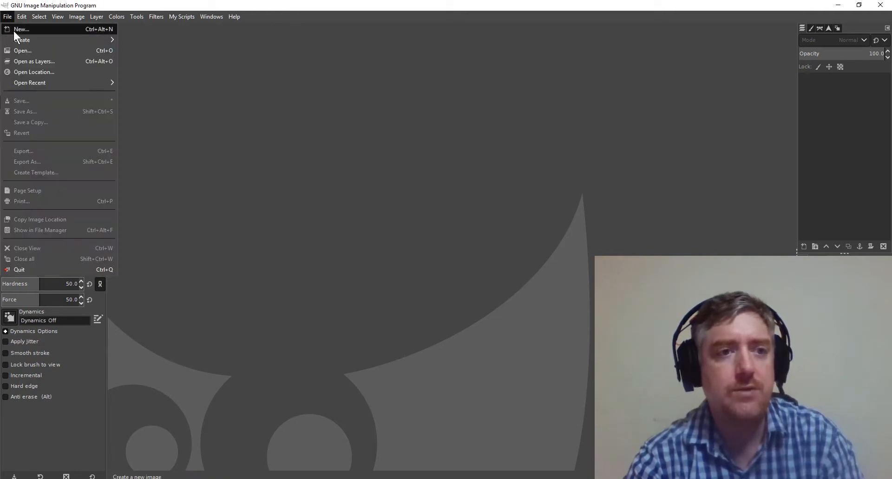
left_click(15, 29)
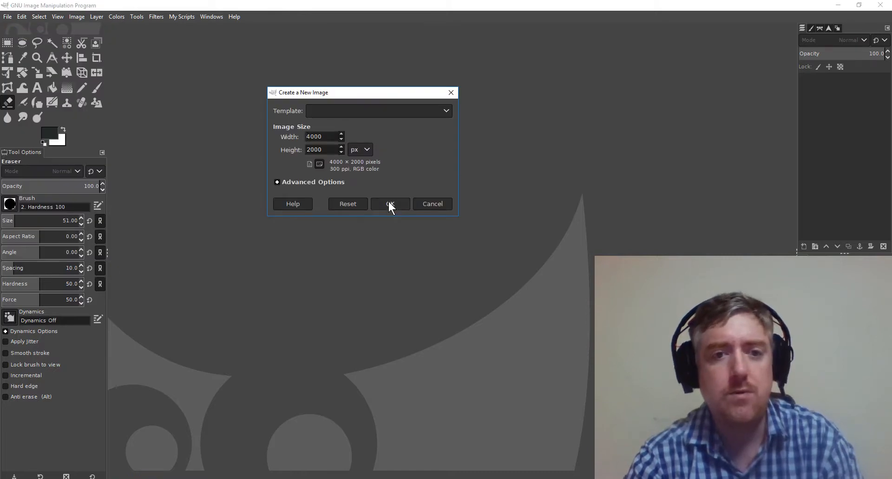
left_click(389, 204)
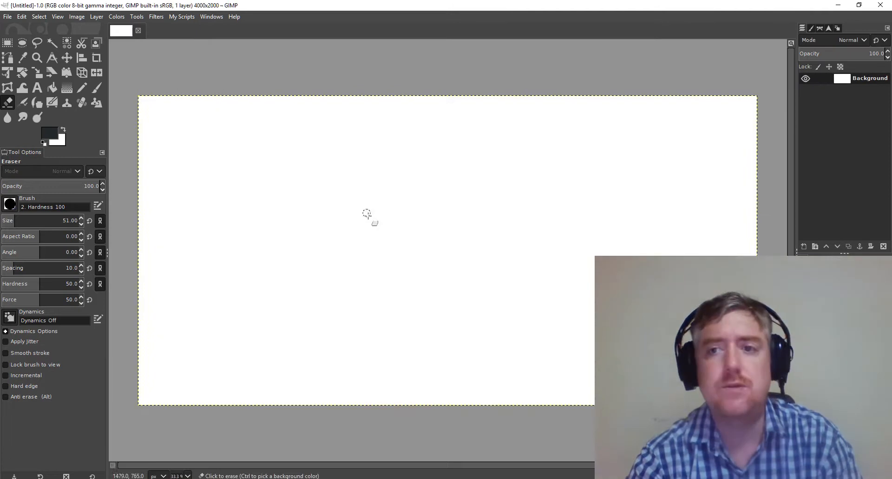
Switch to the Paintbrush and add a new layer with the default settings above the background.
key("p")
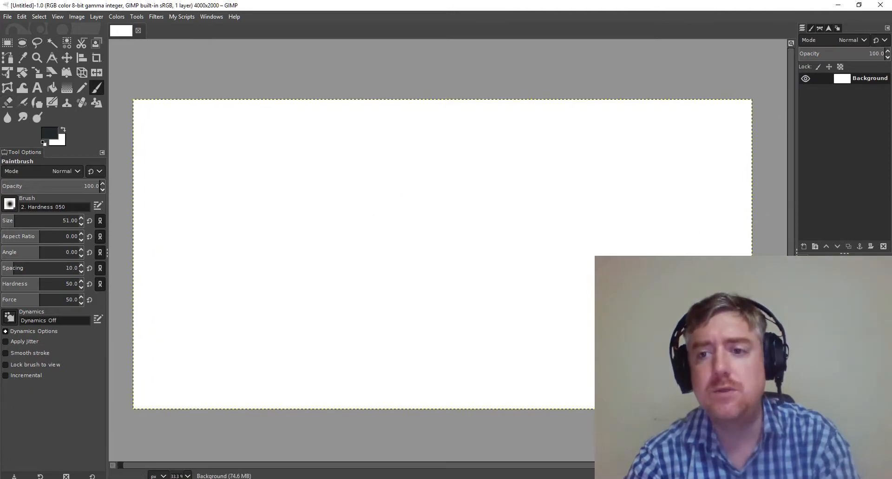
left_click(803, 246)
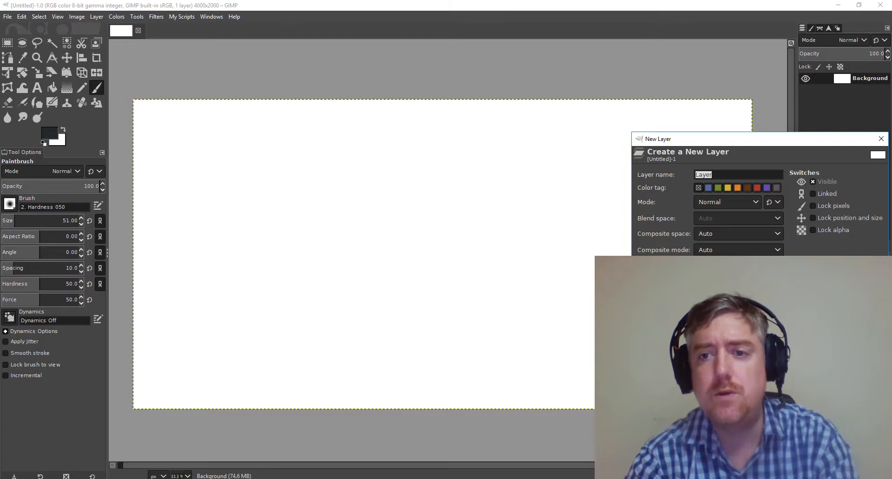
key("Return")
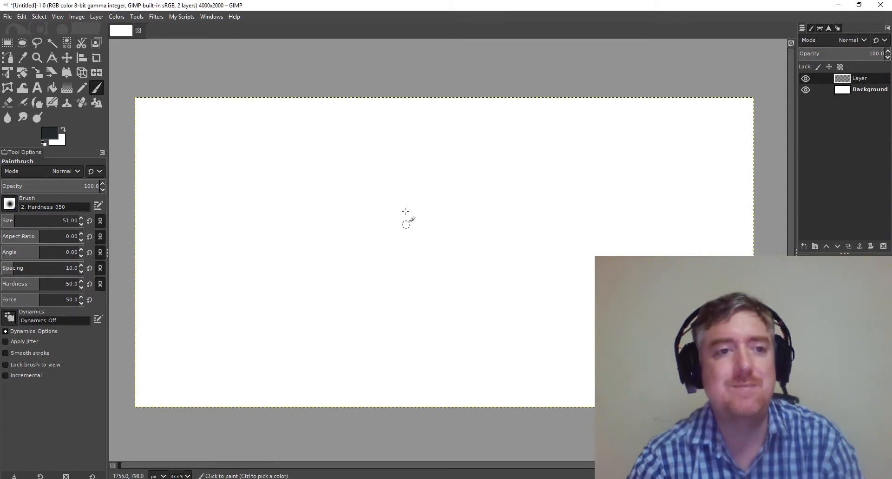
Paint five long test strokes on the left half of the canvas with brush dynamics off.
left_click_drag(409, 154, 331, 279)
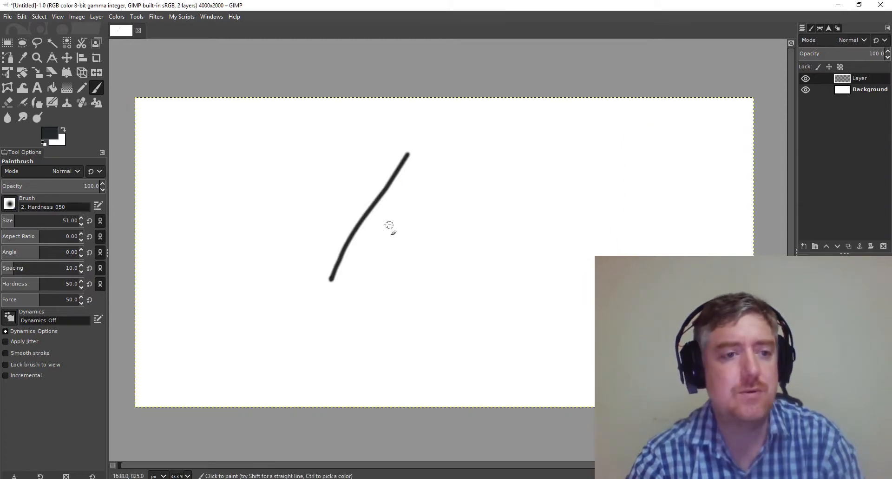
left_click_drag(325, 172, 356, 352)
left_click_drag(302, 209, 323, 320)
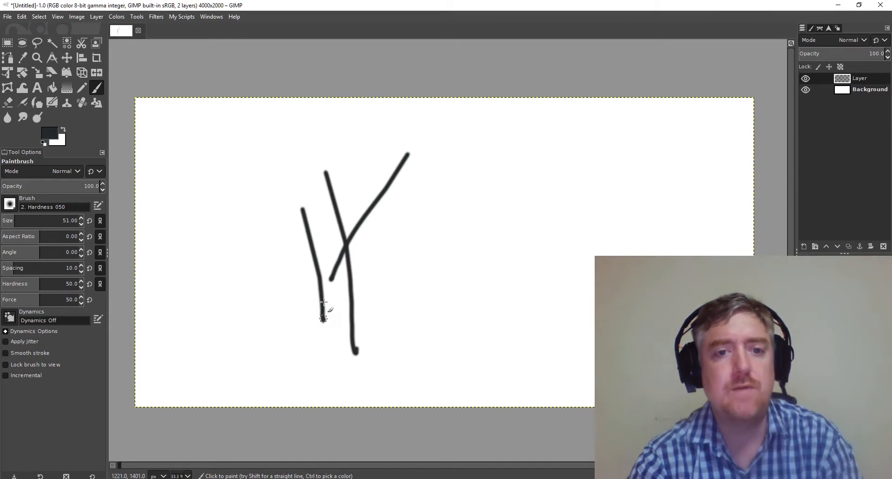
left_click_drag(283, 210, 272, 320)
left_click_drag(299, 166, 232, 332)
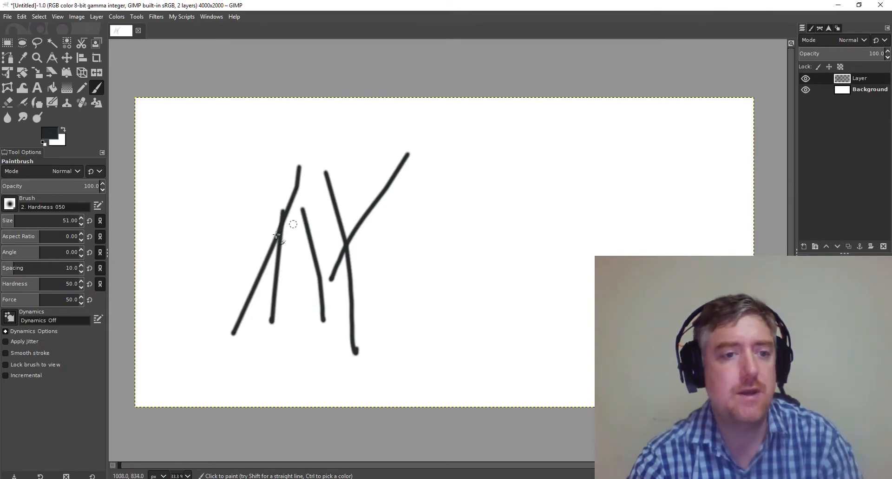
Show the brush dynamics mapping matrix and set the Paintbrush dynamics to Pressure Size.
left_click(97, 320)
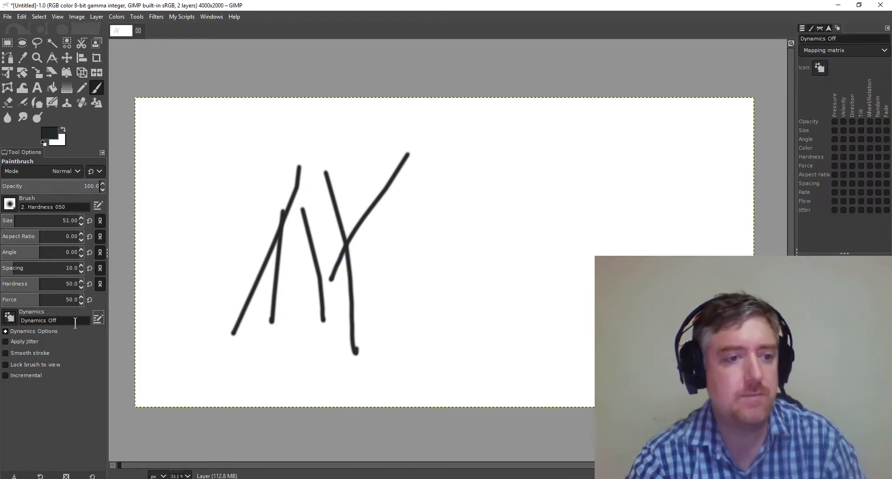
left_click(10, 319)
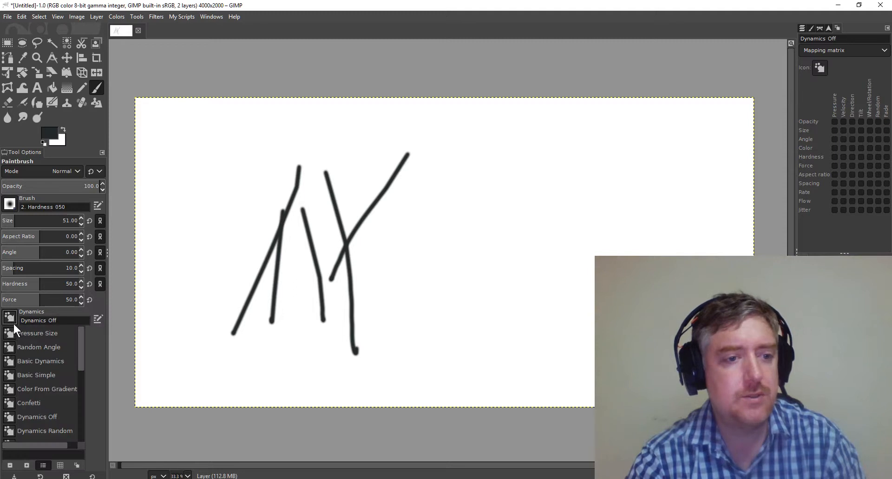
left_click(41, 334)
Paint six crossing diagonal test strokes on the right half of the canvas using the Pressure Size dynamics.
left_click_drag(516, 202, 436, 330)
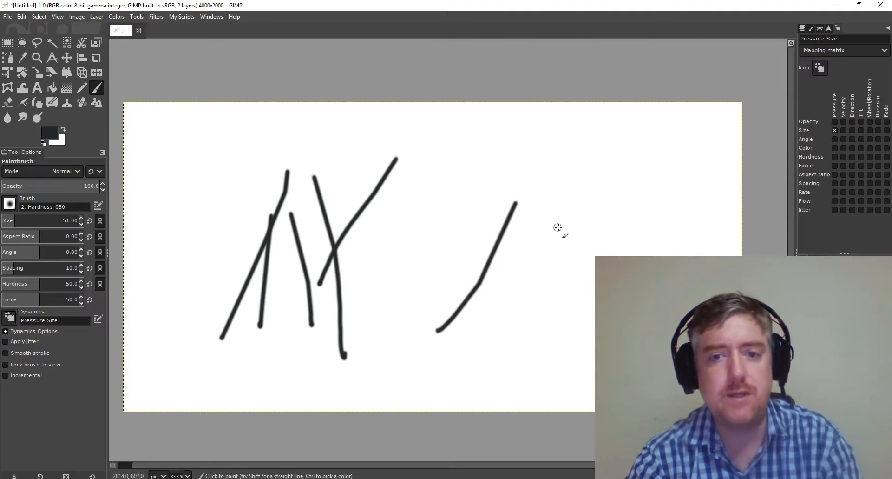
left_click_drag(567, 202, 476, 317)
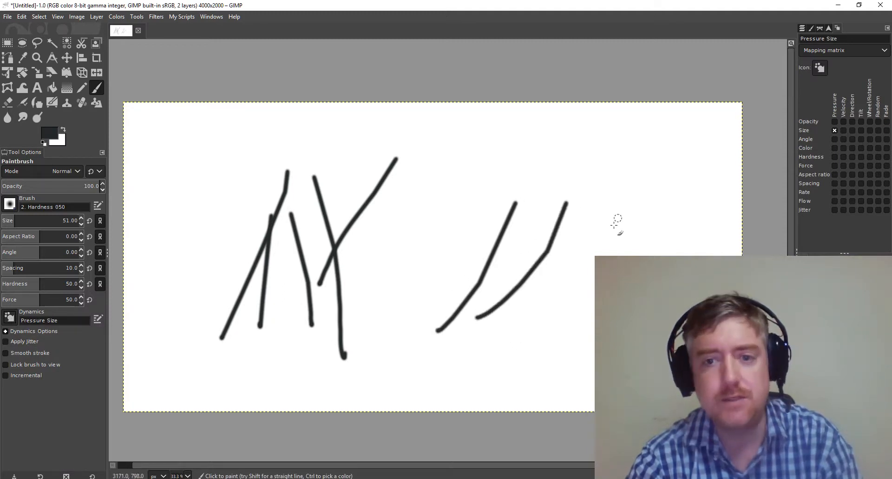
left_click_drag(611, 231, 511, 337)
left_click_drag(430, 187, 592, 367)
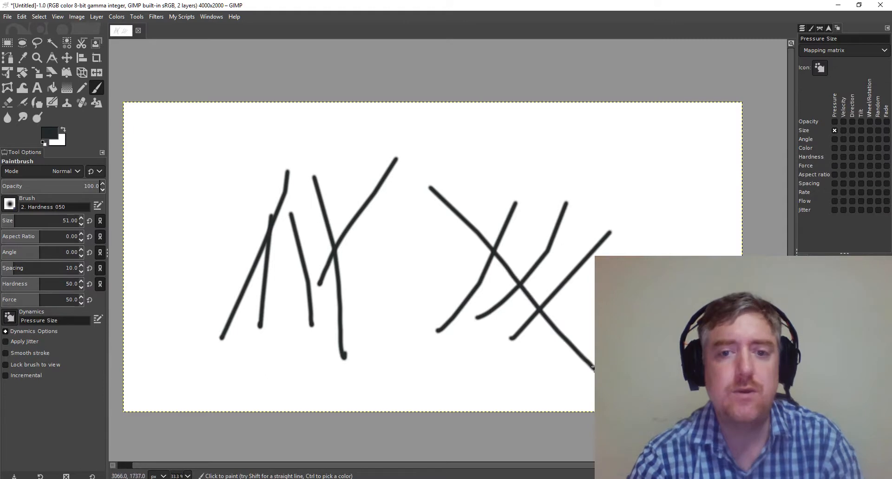
left_click_drag(454, 251, 568, 372)
left_click_drag(480, 195, 592, 346)
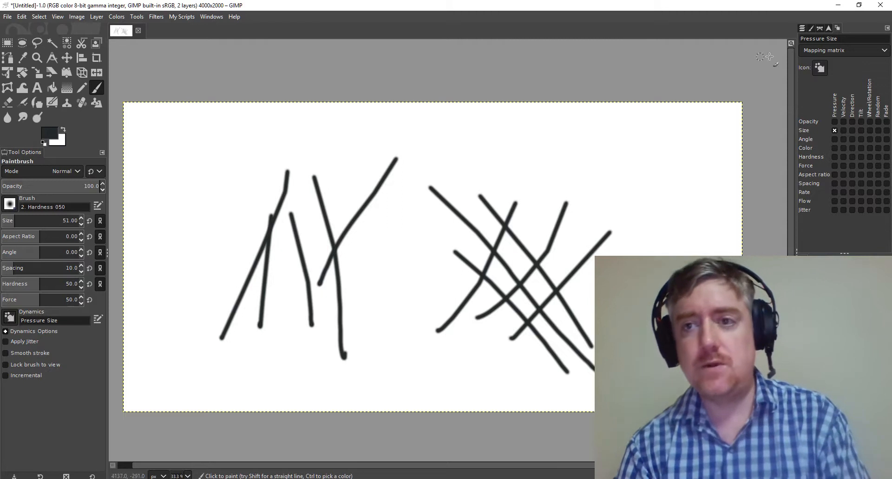
Return to the layer list, clear the painted layer, and paint two slanted strokes converging just below the canvas centre.
left_click(802, 28)
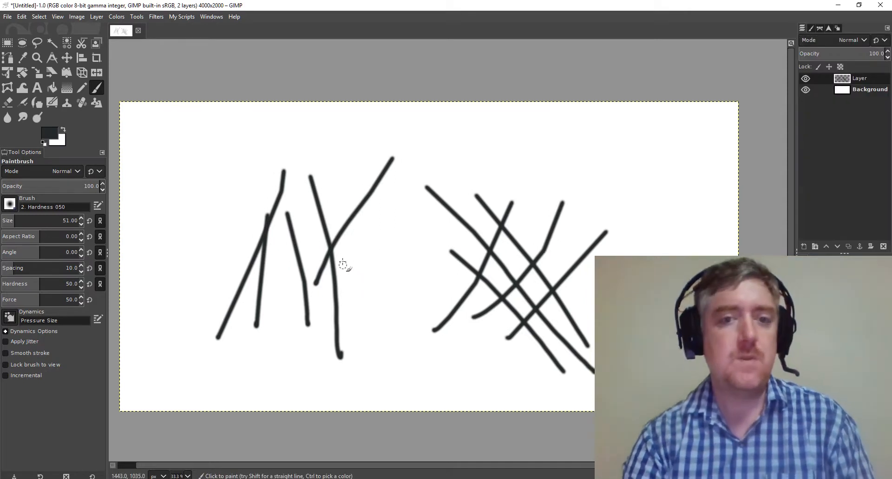
key("Delete")
left_click_drag(427, 177, 380, 321)
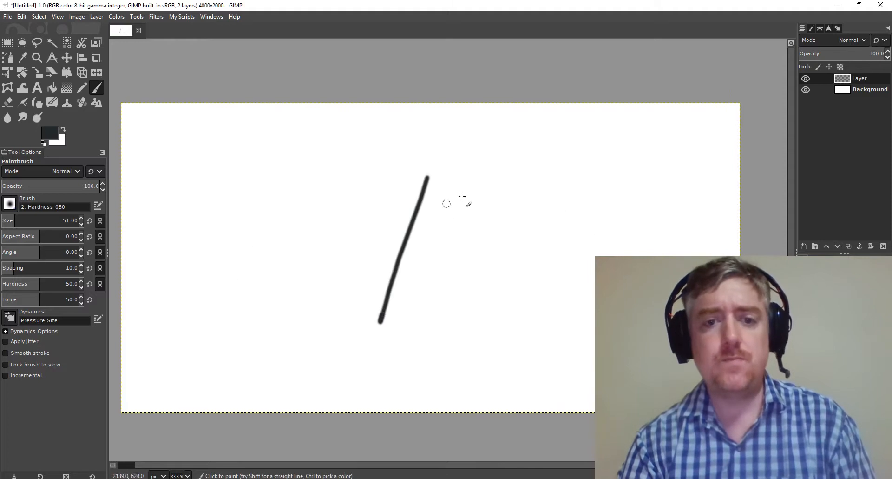
left_click_drag(468, 198, 387, 322)
Try five more strokes fanning out on both sides of the first two, and undo them.
left_click_drag(521, 223, 394, 329)
left_click_drag(534, 279, 394, 329)
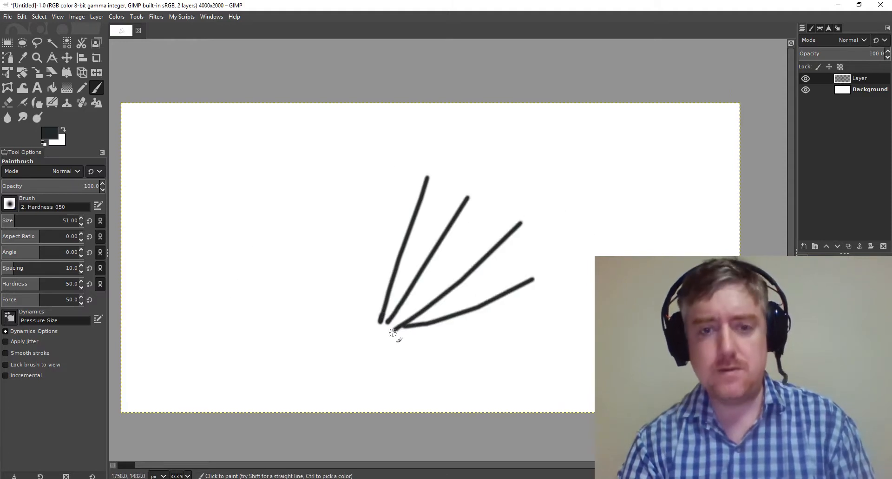
left_click_drag(360, 165, 372, 297)
left_click_drag(293, 199, 359, 332)
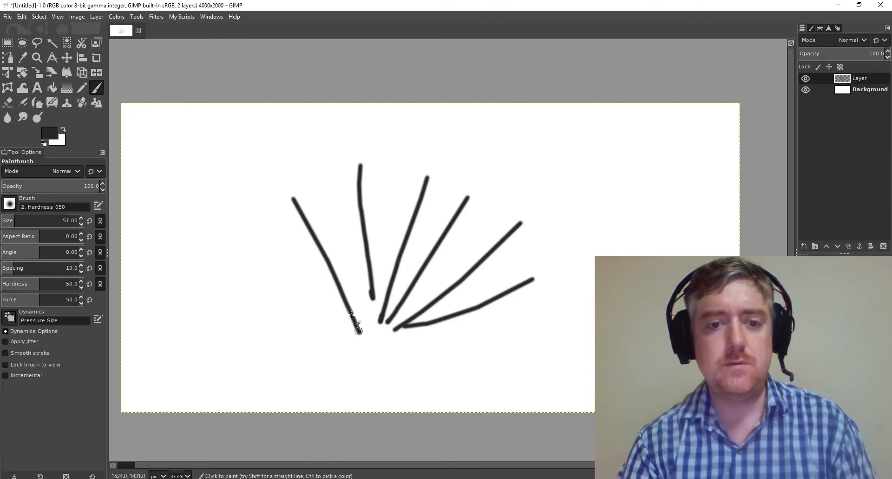
left_click_drag(280, 267, 347, 333)
key("ctrl+z")
key("ctrl+z")
key("ctrl+z")
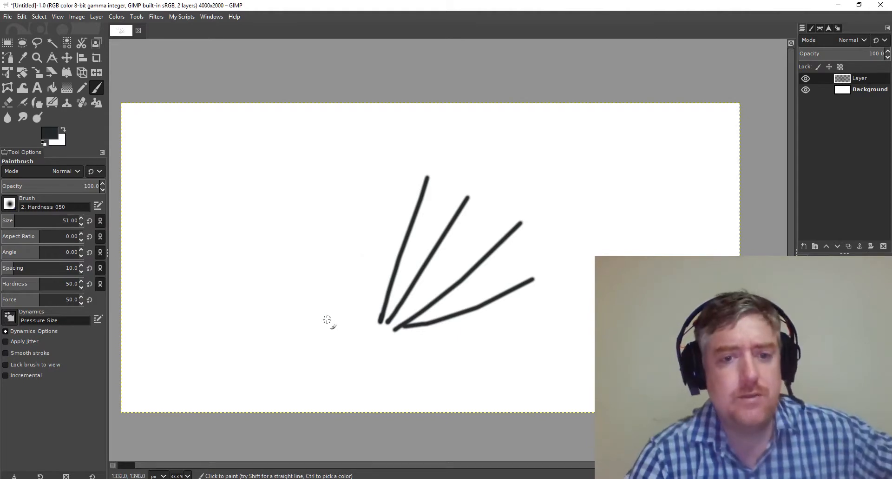
key("ctrl+z")
key("ctrl+z")
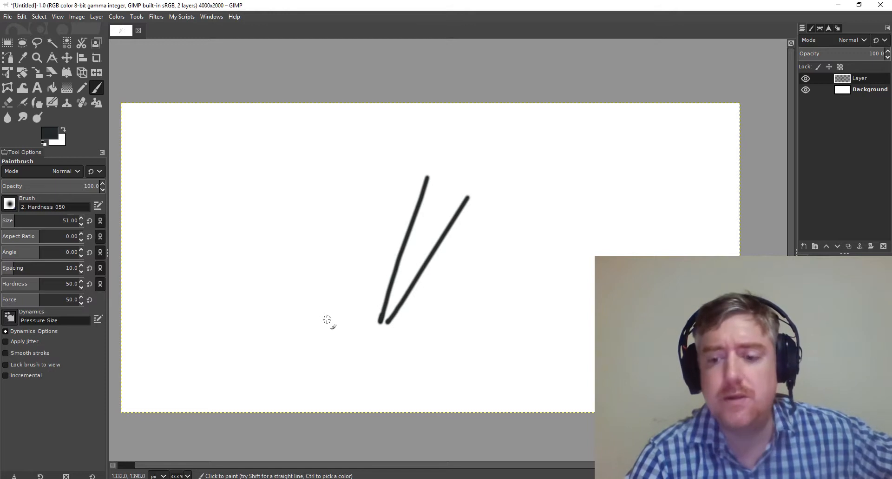
Paint two more strokes to the left of the existing pair with the Paintbrush, and decline deleting the broken gimp-2.8.exe shortcut.
key("shift+b")
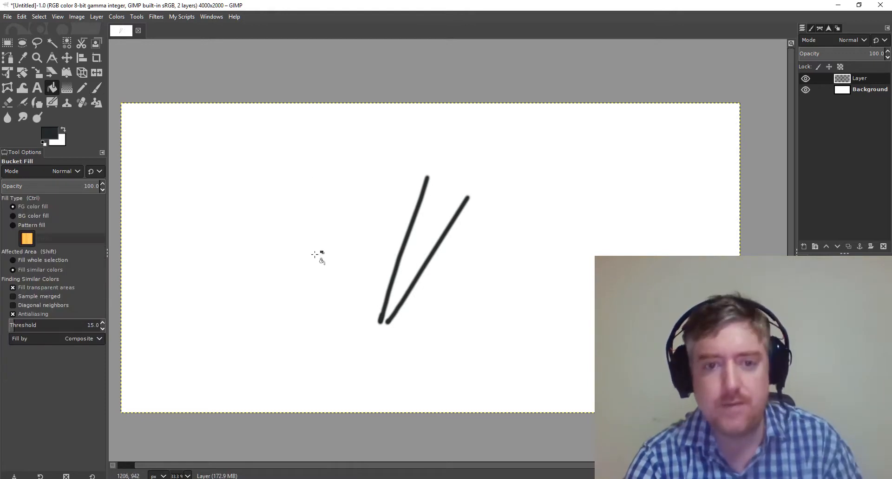
scroll(360, 183, "up", 1)
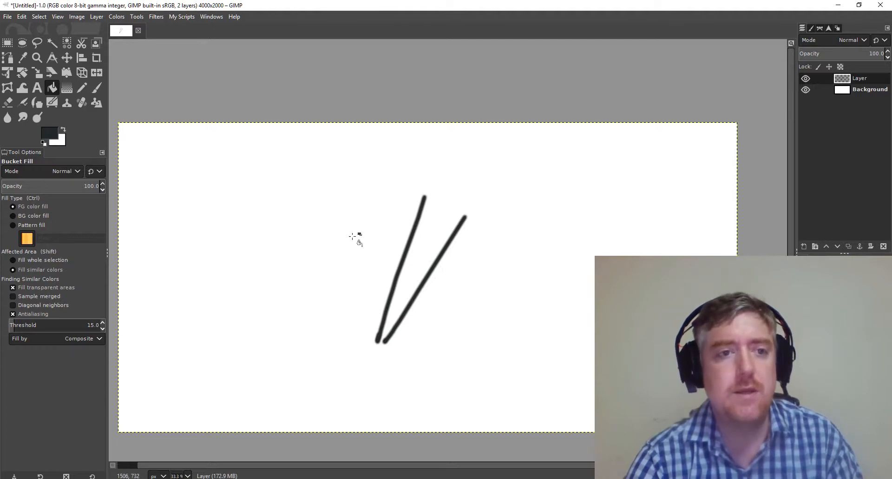
key("p")
left_click_drag(363, 180, 374, 318)
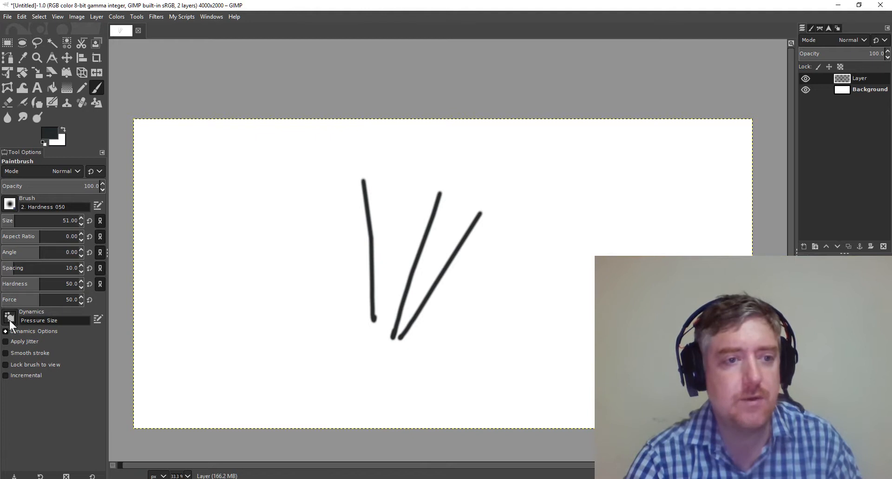
left_click(10, 205)
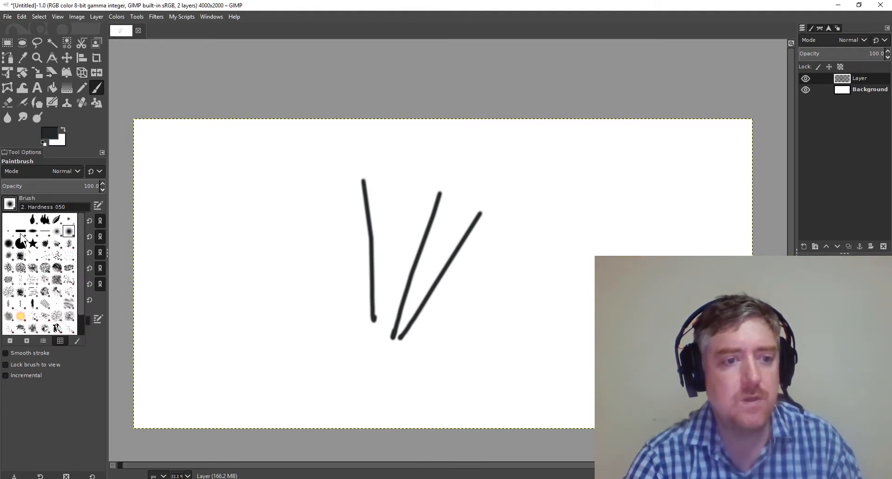
left_click(12, 209)
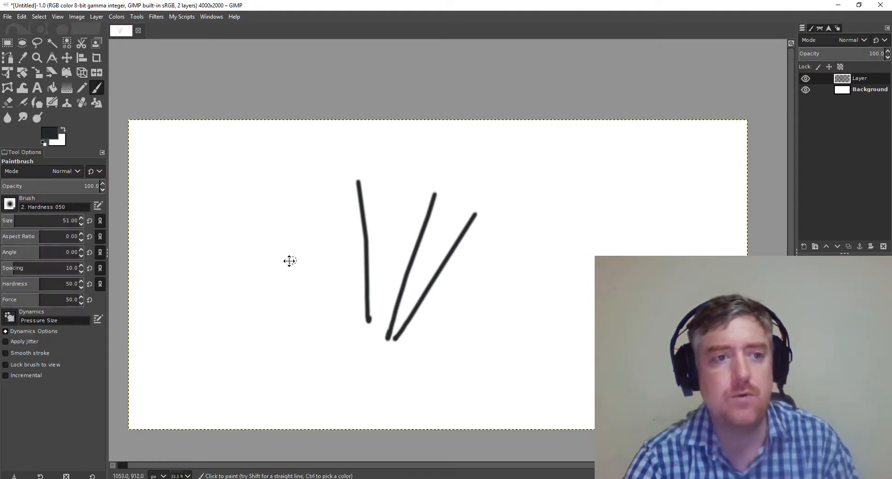
left_click_drag(312, 205, 365, 321)
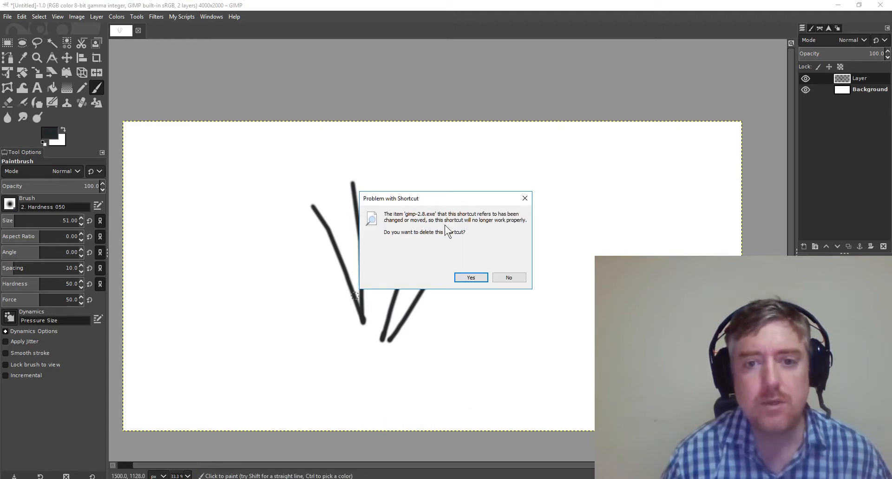
left_click(509, 277)
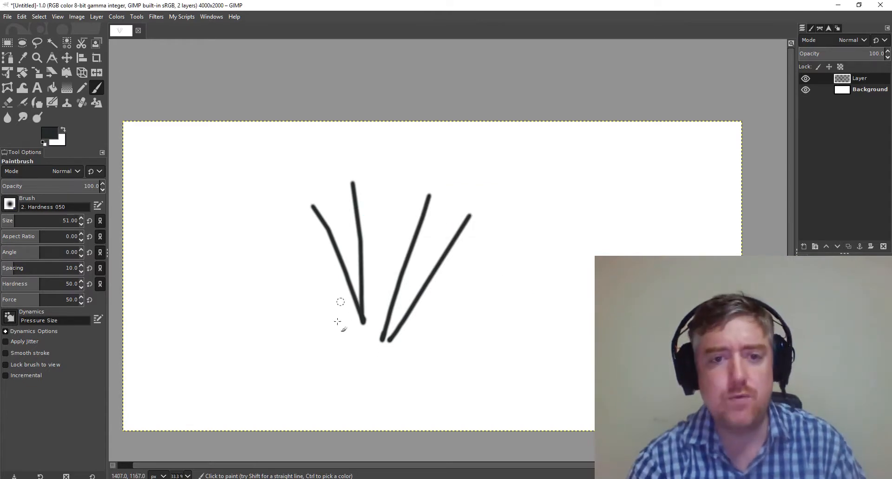
Extend the fan with four more strokes, three on its left side and one in the central gap.
key("shift+j")
key("shift+j")
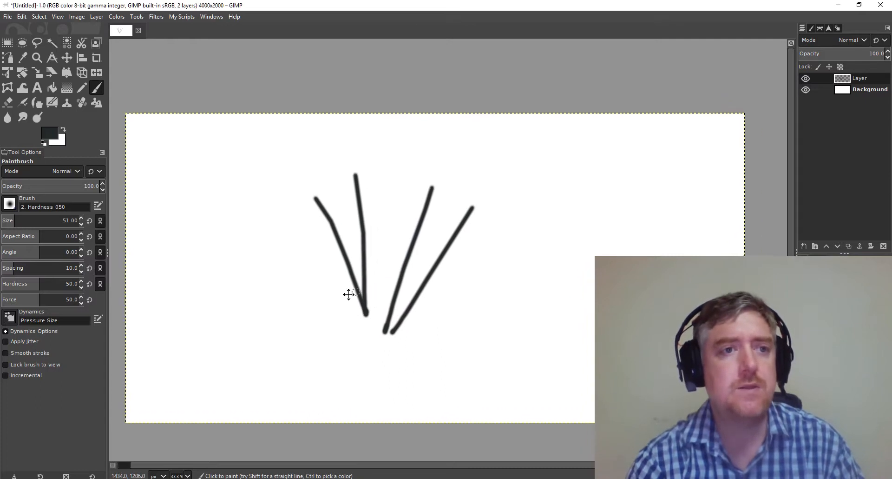
left_click_drag(261, 200, 352, 318)
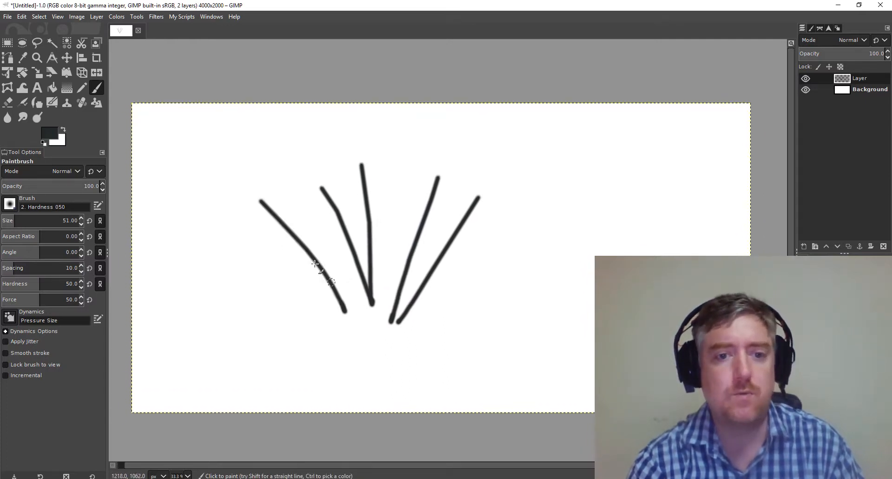
left_click_drag(250, 228, 351, 317)
left_click_drag(285, 201, 353, 291)
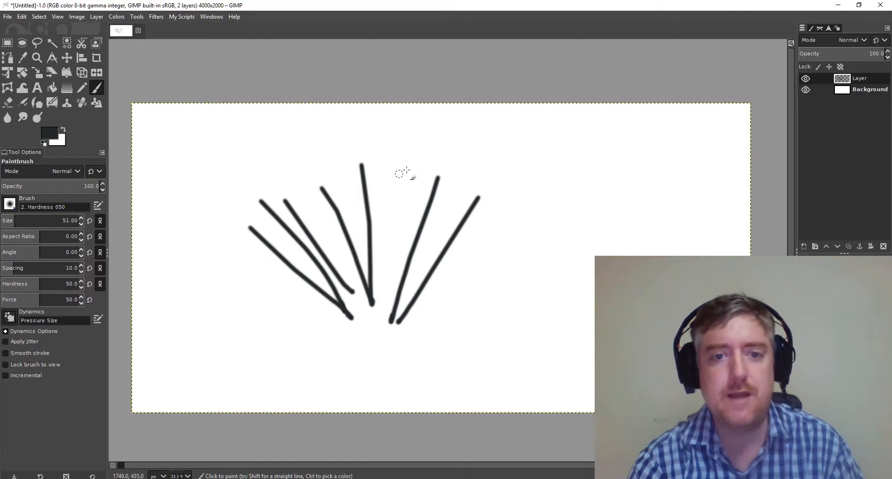
left_click_drag(403, 166, 391, 320)
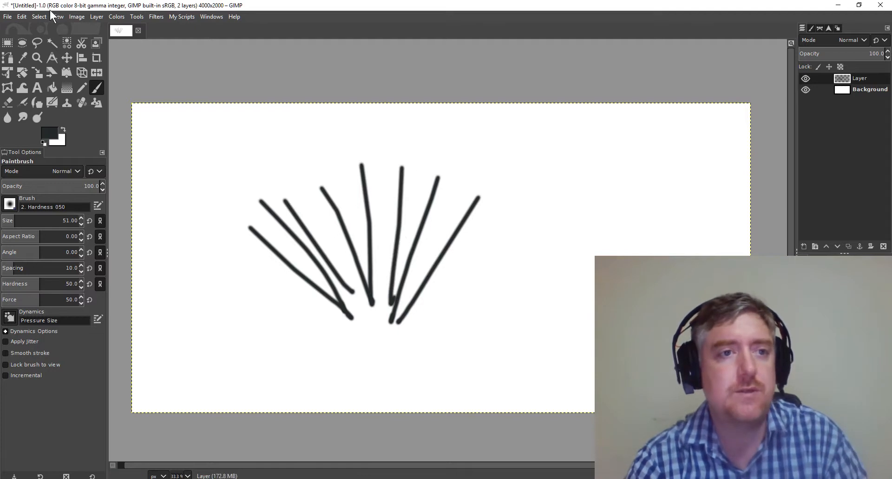
Examine the mode and axes of the Core Pointer and the WACOM tablet devices in the input device configuration, and close it.
left_click(21, 16)
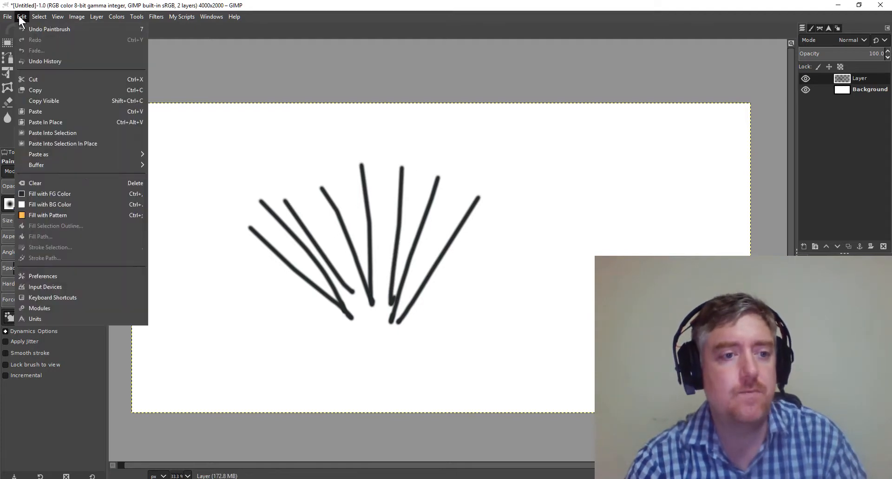
left_click(87, 287)
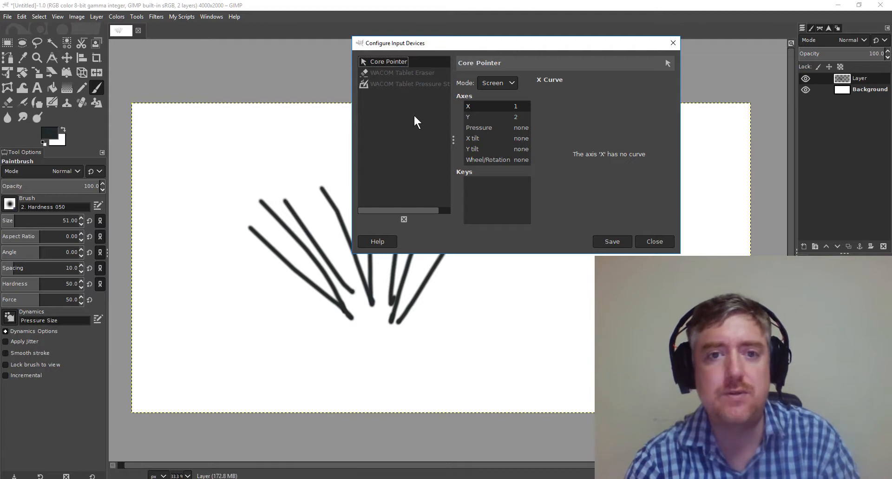
left_click(391, 73)
left_click(391, 82)
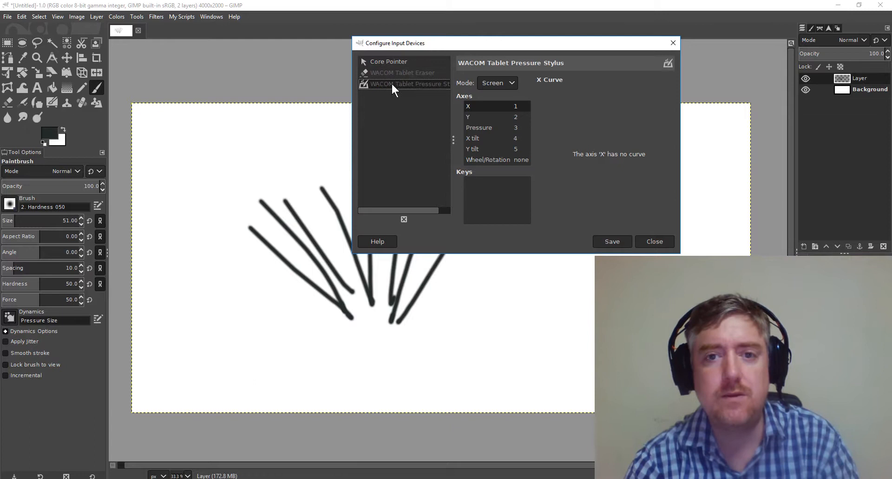
left_click(487, 83)
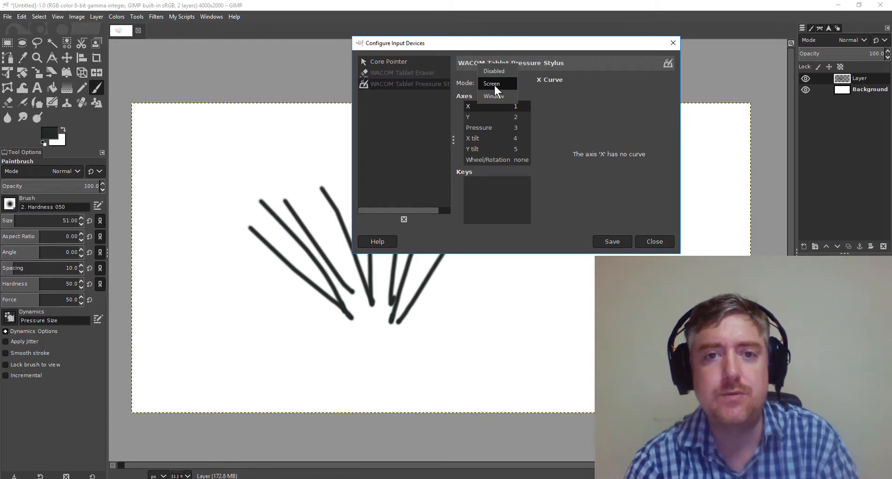
left_click(410, 74)
left_click(397, 61)
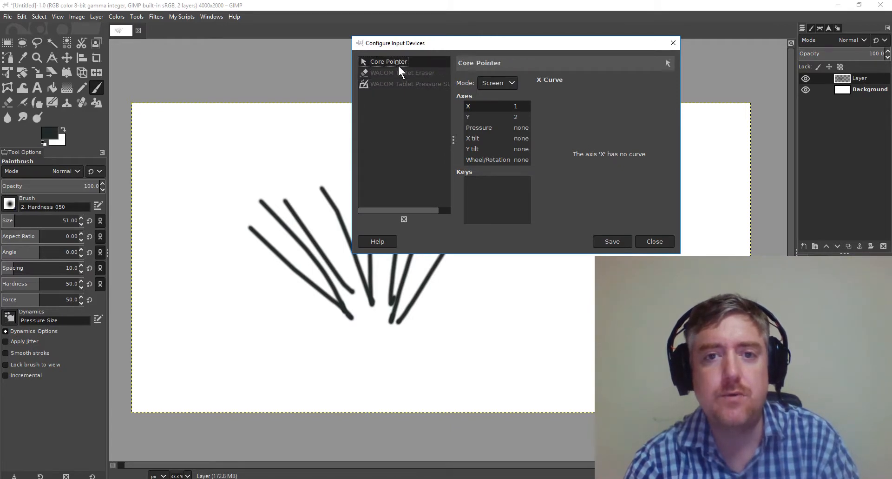
left_click(502, 83)
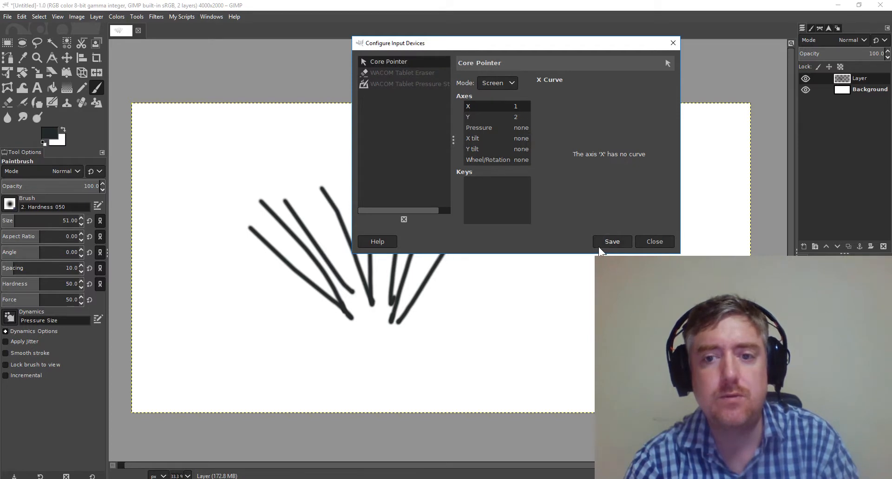
left_click(655, 241)
Paint three strokes in the empty area to the right of the fan: one long slanted, one vertical and one short upper stroke.
left_click_drag(562, 201, 504, 304)
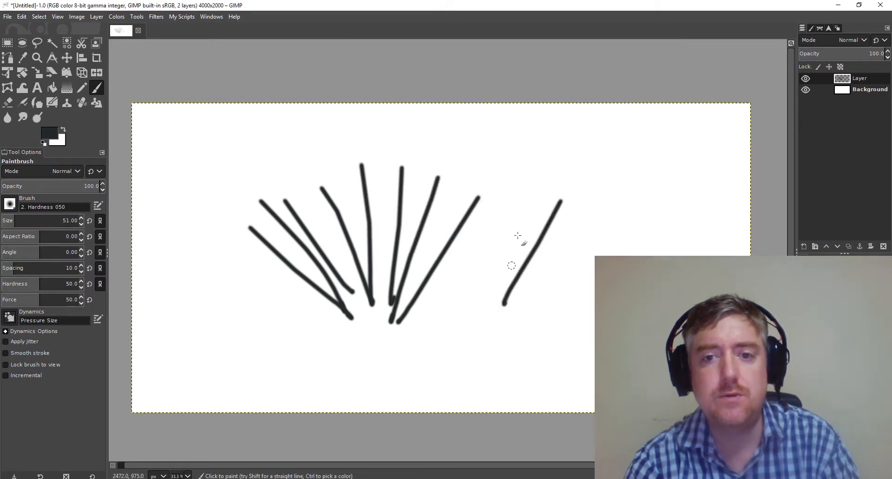
left_click_drag(517, 172, 517, 253)
left_click_drag(559, 162, 552, 222)
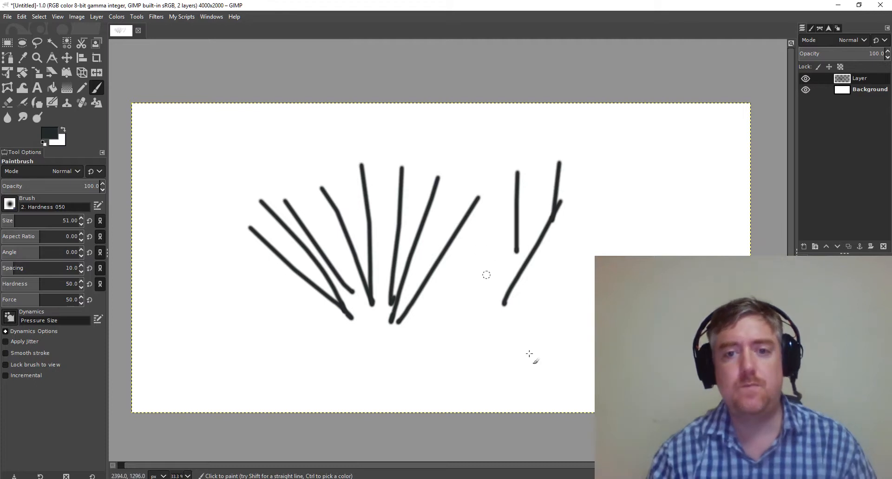
Try two more strokes between the fan and the three strokes on its right, one crossing the fan's outermost line.
mouse_move(444, 174)
left_mouse_down()
mouse_move(474, 346)
mouse_move(478, 305)
left_mouse_up()
left_click_drag(496, 142, 479, 223)
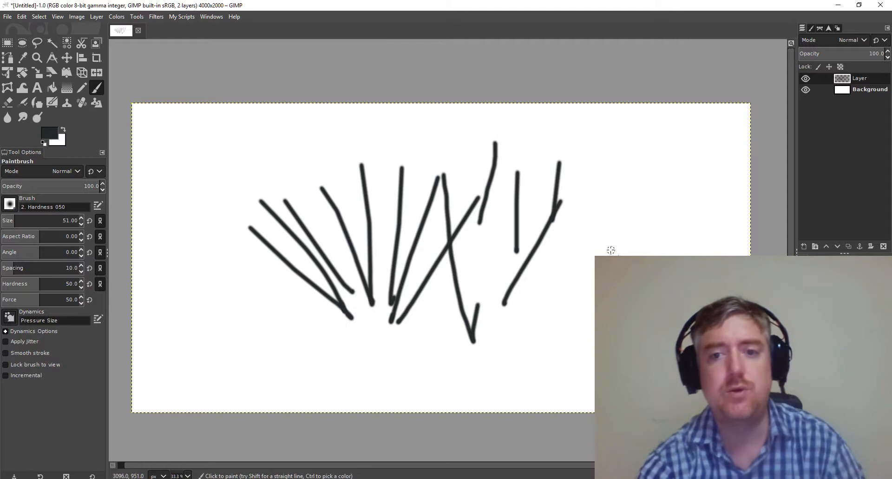
left_click_drag(382, 235, 378, 233)
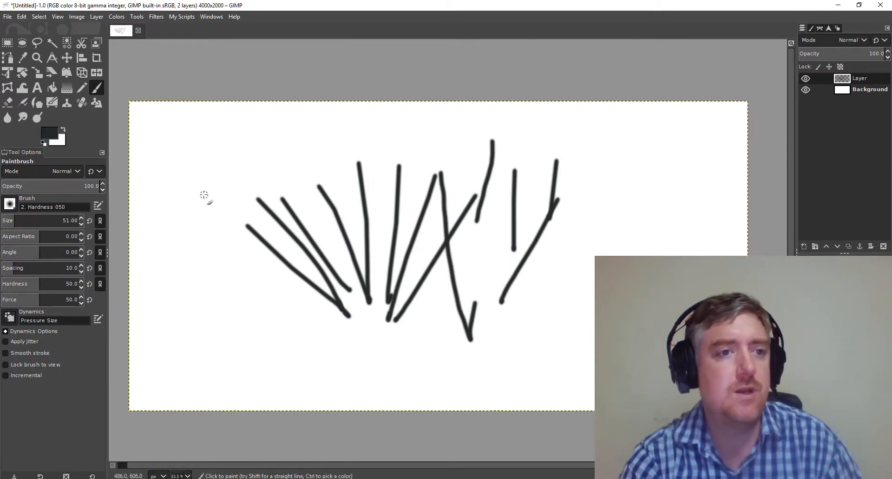
Try distorting the fan's lines with Warp Transform at size 40, and discard the distortions.
left_click(22, 74)
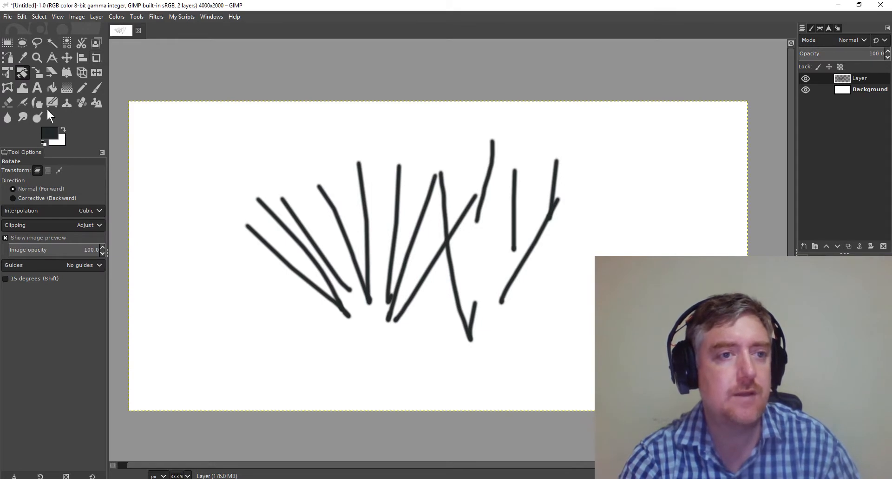
left_click(23, 88)
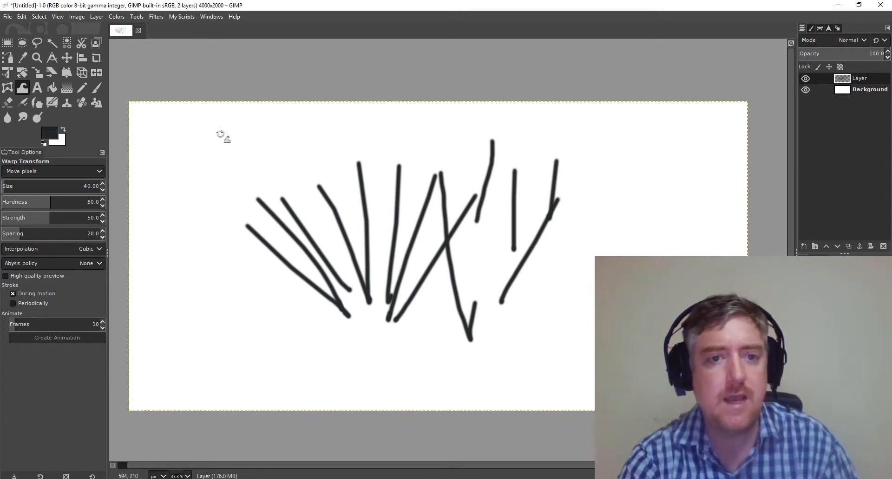
mouse_move(220, 133)
left_mouse_down()
mouse_move(299, 229)
mouse_move(468, 336)
left_mouse_up()
left_click_drag(379, 266, 366, 267)
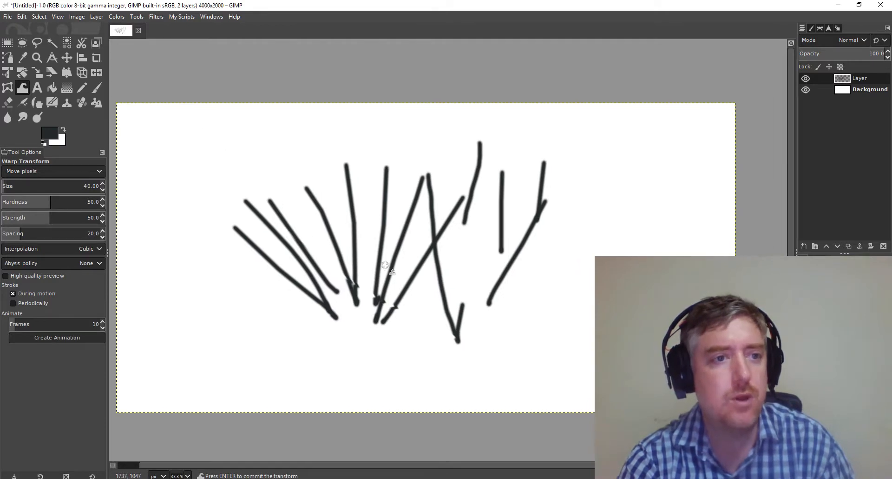
mouse_move(315, 239)
left_mouse_down()
mouse_move(377, 231)
mouse_move(466, 255)
left_mouse_up()
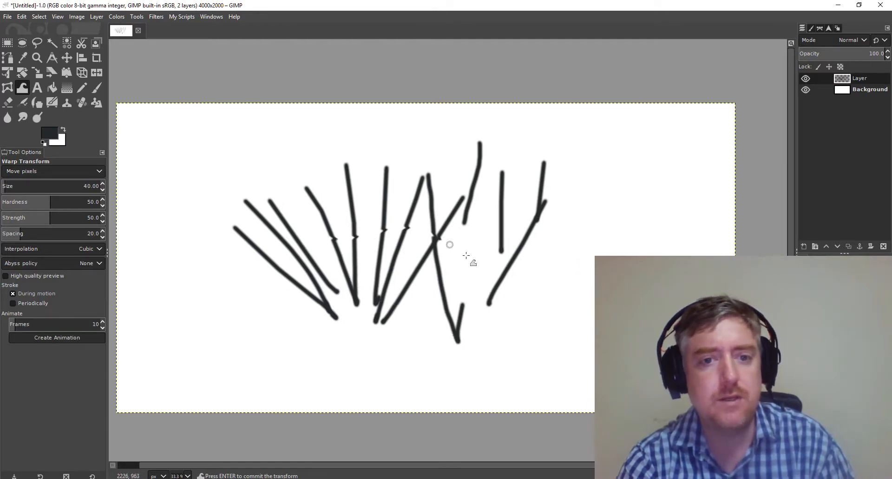
left_click_drag(376, 211, 367, 212)
key("ctrl+z")
scroll(358, 221, "up", 2)
left_click_drag(362, 246, 370, 224)
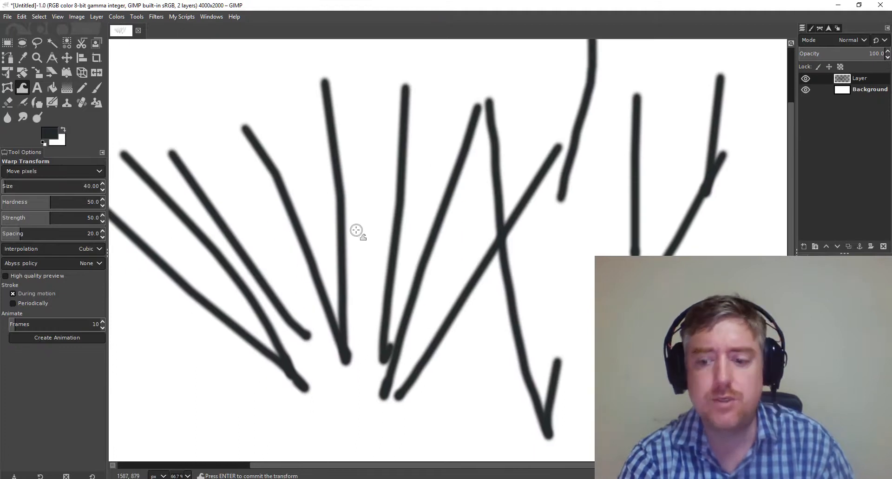
key("Escape")
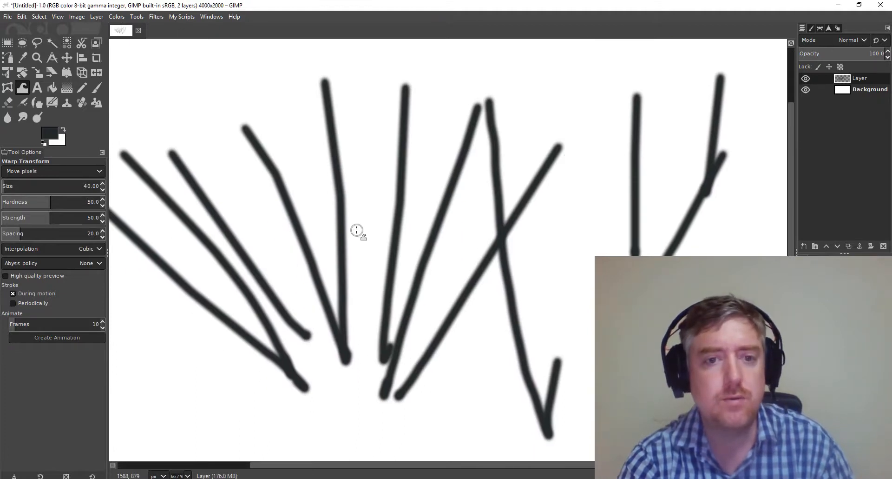
Try one Paintbrush stroke across the fan, undo it, and switch to Warp Transform and back to the Paintbrush.
scroll(293, 241, "left", 2)
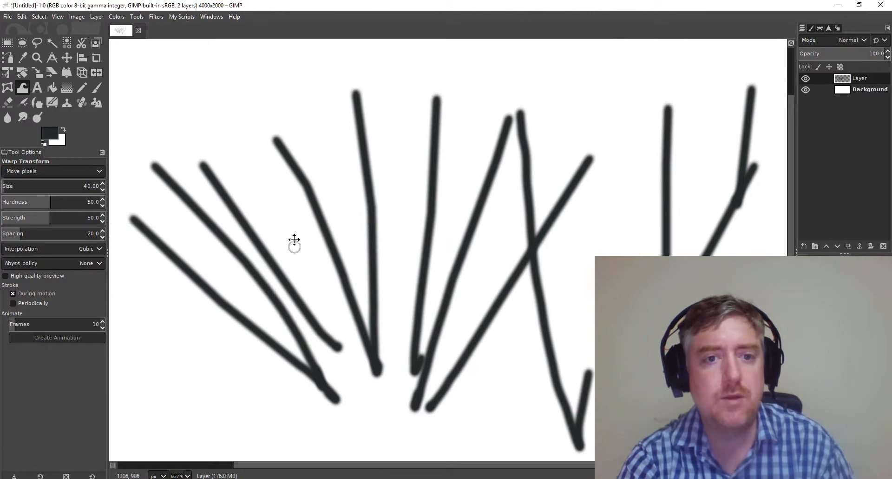
key("p")
mouse_move(288, 182)
left_mouse_down()
mouse_move(314, 184)
mouse_move(292, 193)
mouse_move(409, 228)
left_mouse_up()
key("ctrl+z")
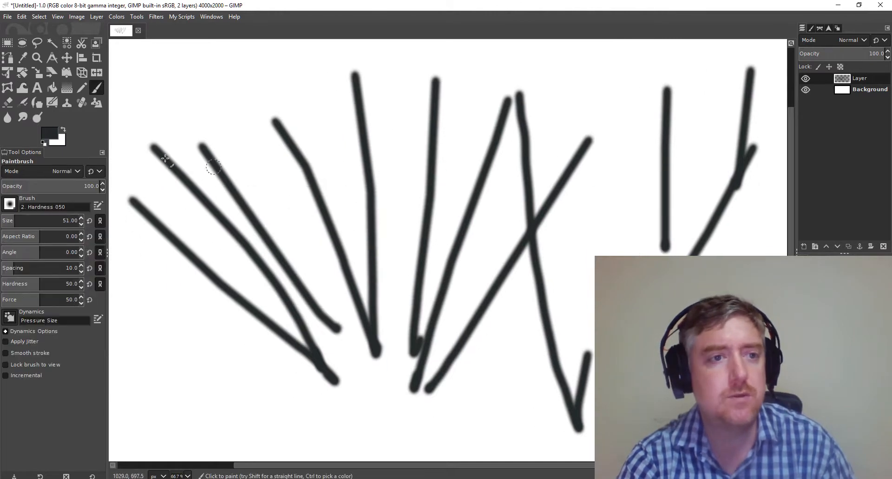
left_click(24, 88)
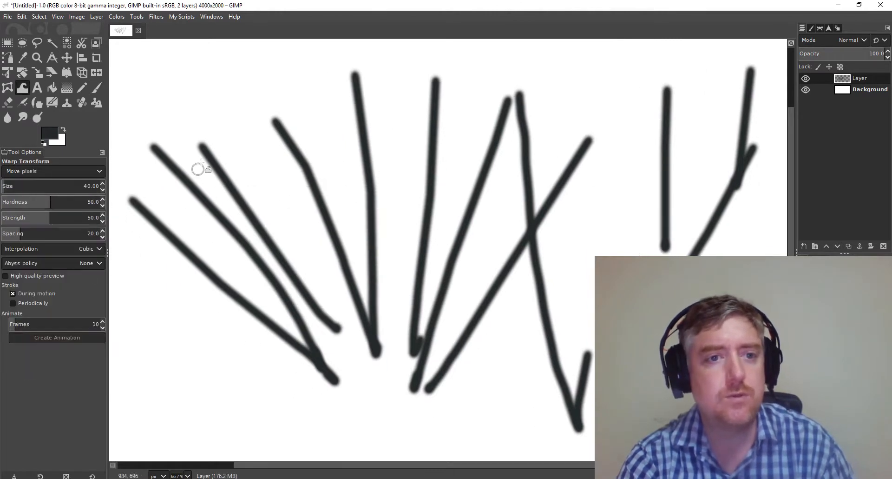
left_click_drag(237, 176, 229, 183)
key("p")
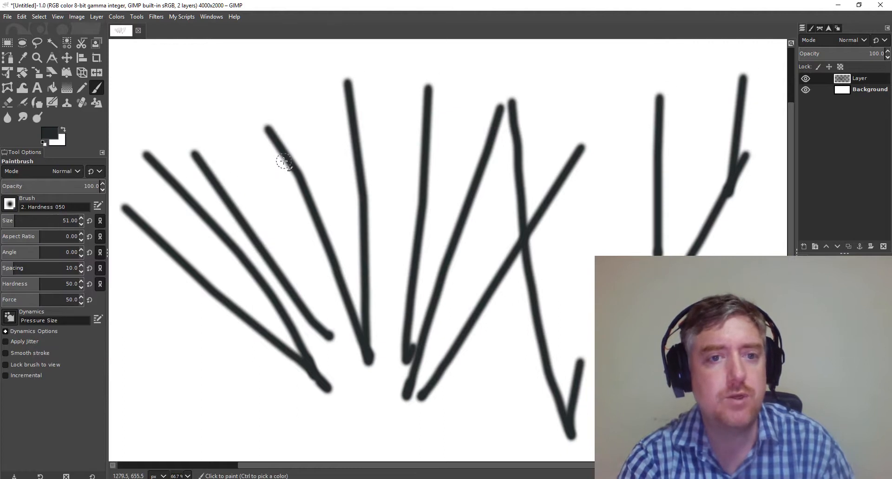
Try several roughly horizontal Paintbrush strokes across the middle lines of the fan, and undo them.
left_click_drag(284, 171, 392, 205)
left_click_drag(282, 204, 414, 206)
key("ctrl+z")
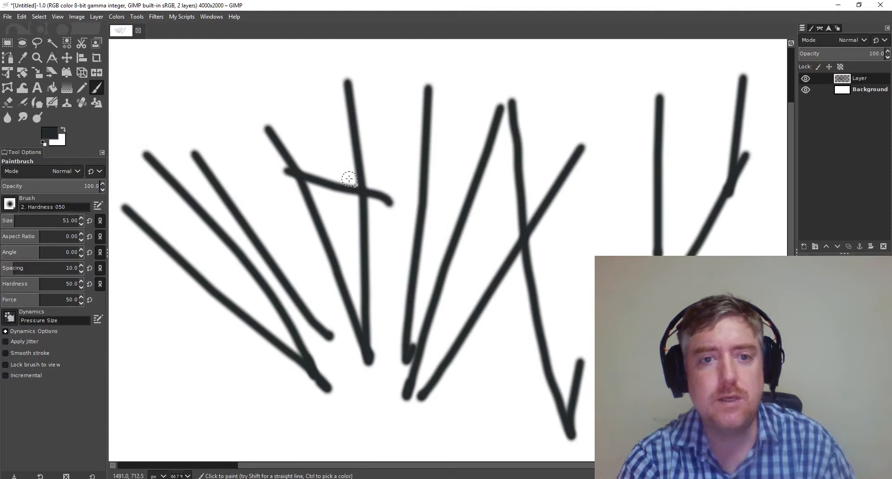
key("ctrl+z")
left_click_drag(311, 217, 384, 231)
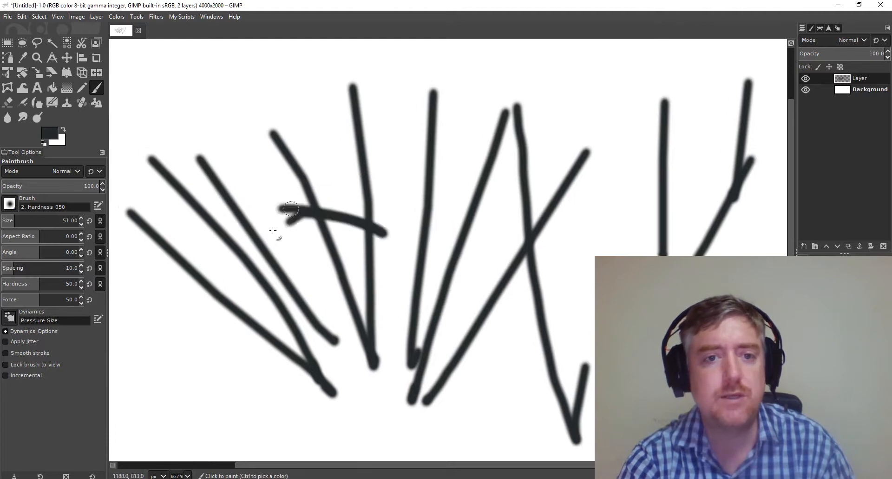
left_click_drag(263, 238, 400, 209)
key("ctrl+z")
key("ctrl+z")
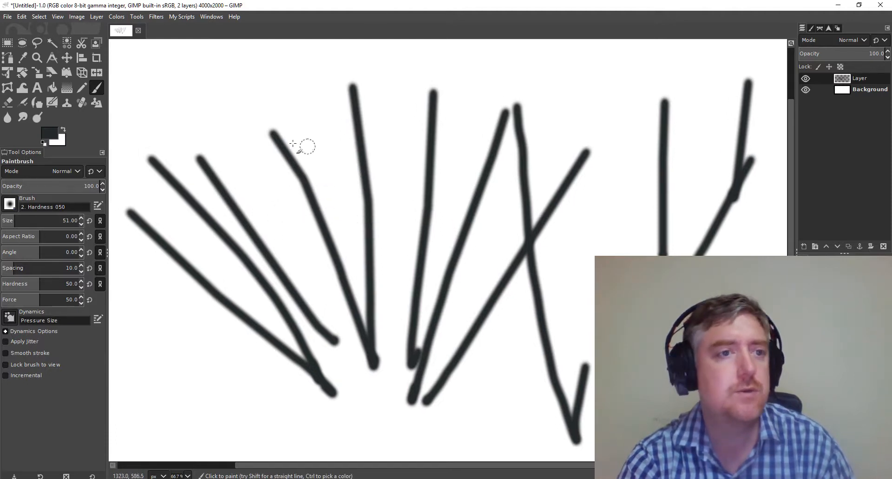
Undo the two strokes between the fan and the right-hand group, and try flipping the layer horizontally before restoring its orientation.
key("ctrl+z")
scroll(249, 165, "down", 1)
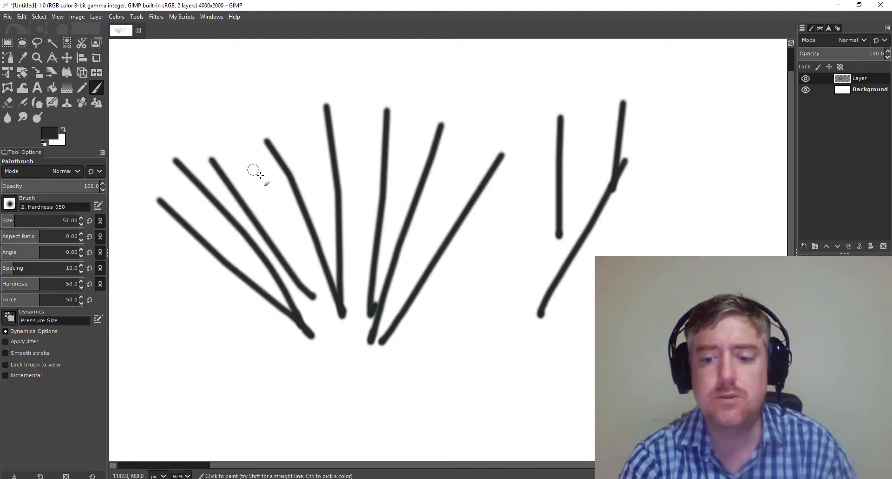
key("m")
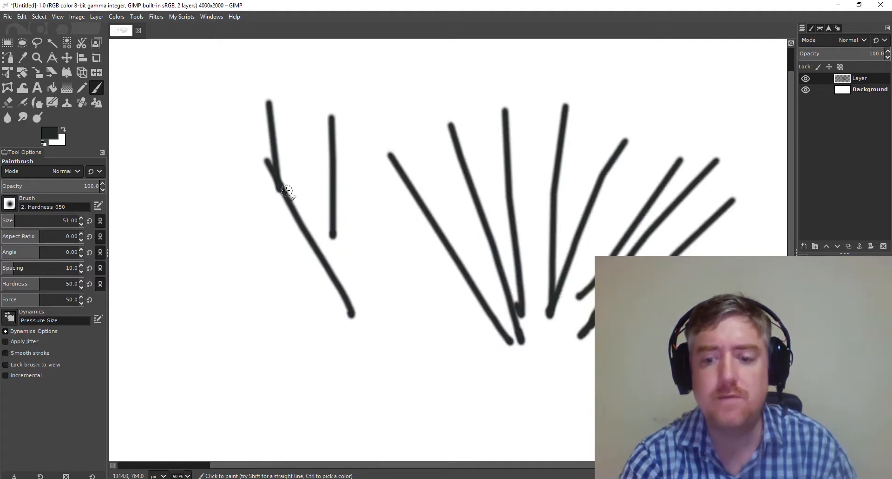
scroll(285, 192, "down", 1)
key("m")
key("o")
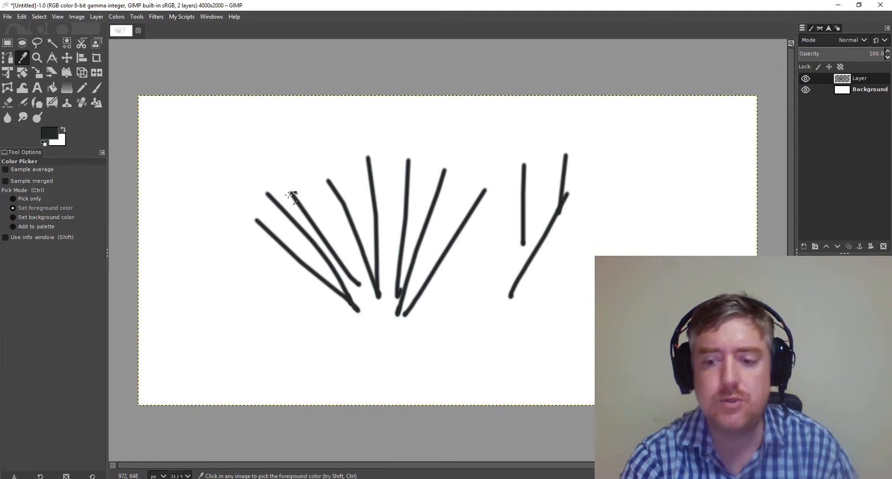
Look through the list of categories in the Preferences, and close them without changing anything.
left_click(74, 16)
left_click(133, 22)
left_click(58, 17)
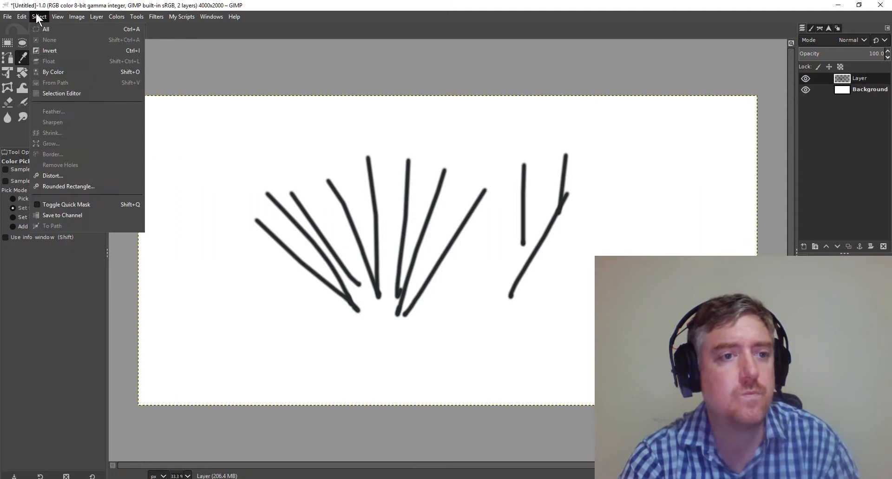
left_click(22, 17)
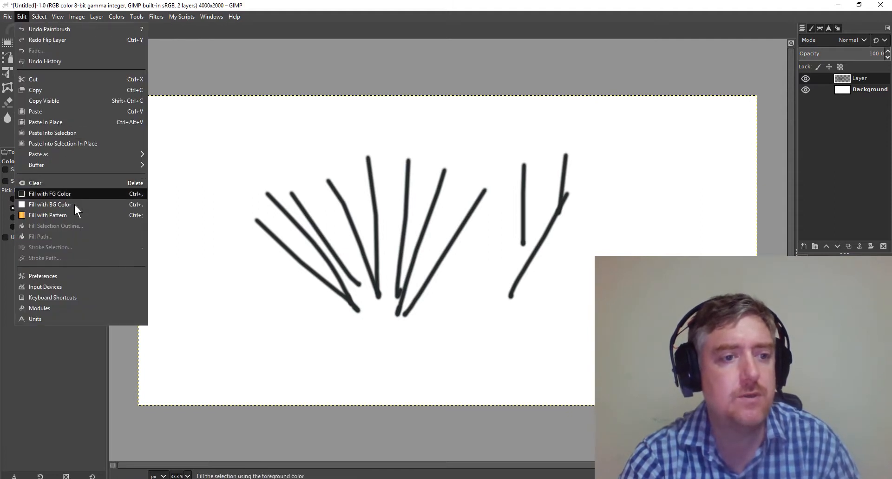
left_click(70, 276)
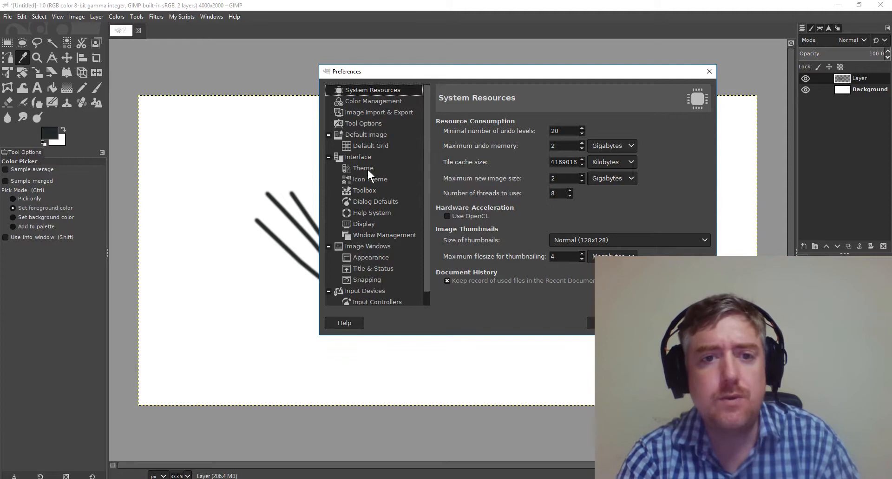
scroll(425, 251, "down", 1)
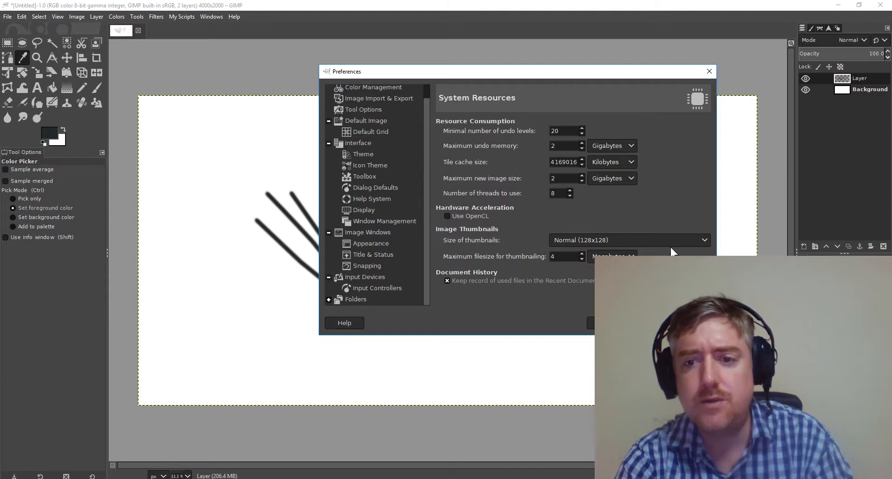
key("Escape")
Assign the shortcut [ to the view action Rotate 15° clockwise, reassigning it from the tool size decrease by 1.
left_click(22, 16)
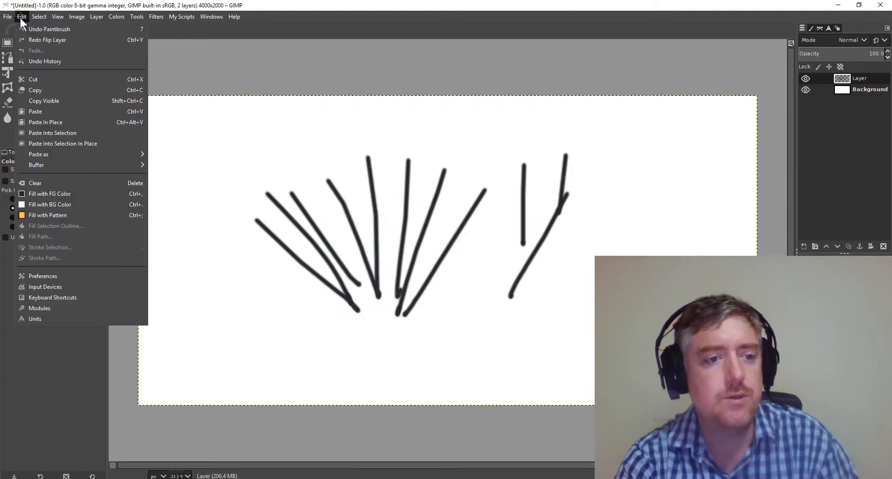
left_click(88, 297)
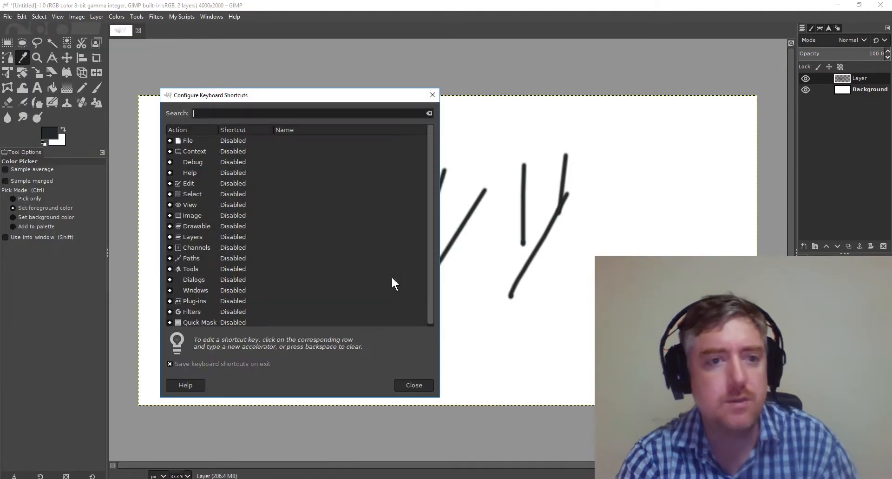
type("rotate")
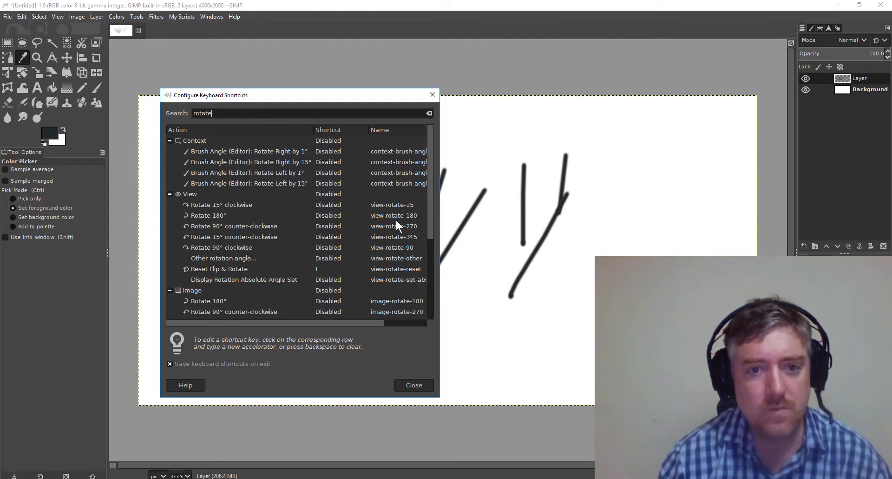
left_click(323, 205)
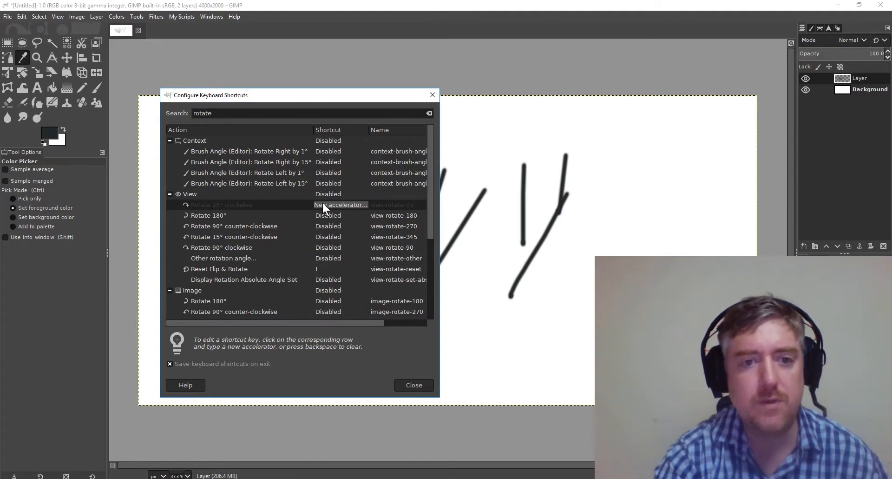
key("bracketleft")
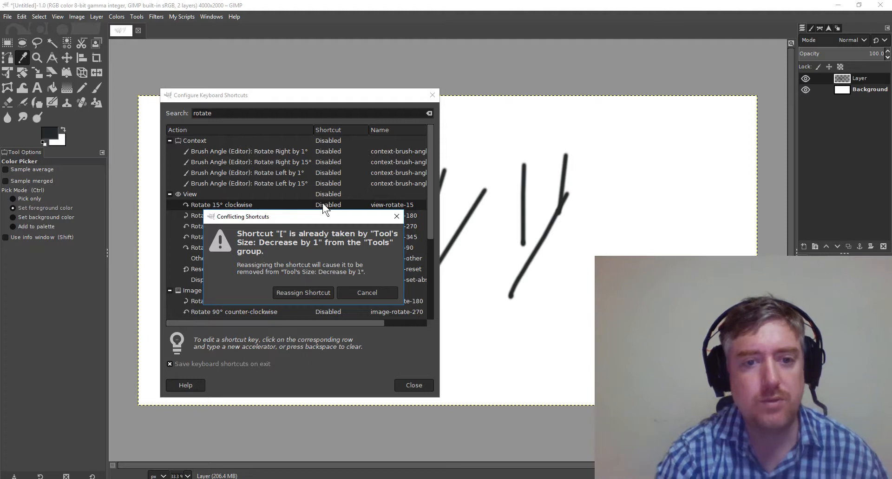
left_click(303, 292)
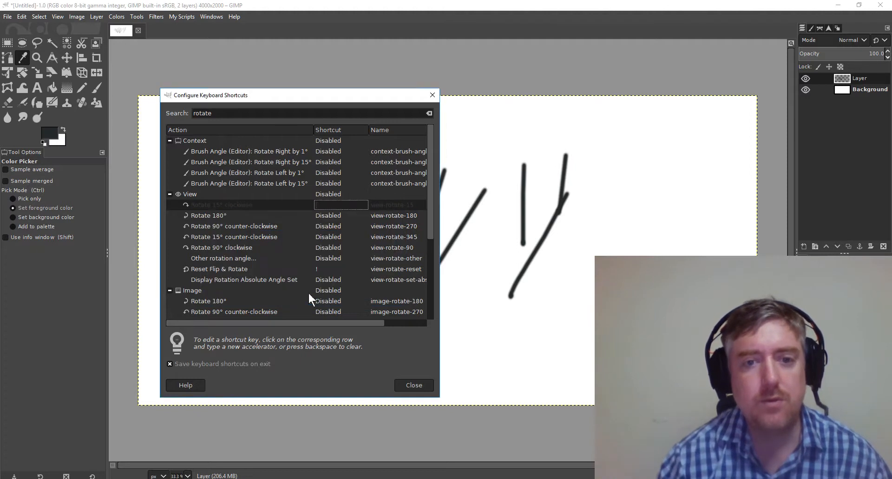
left_click(327, 214)
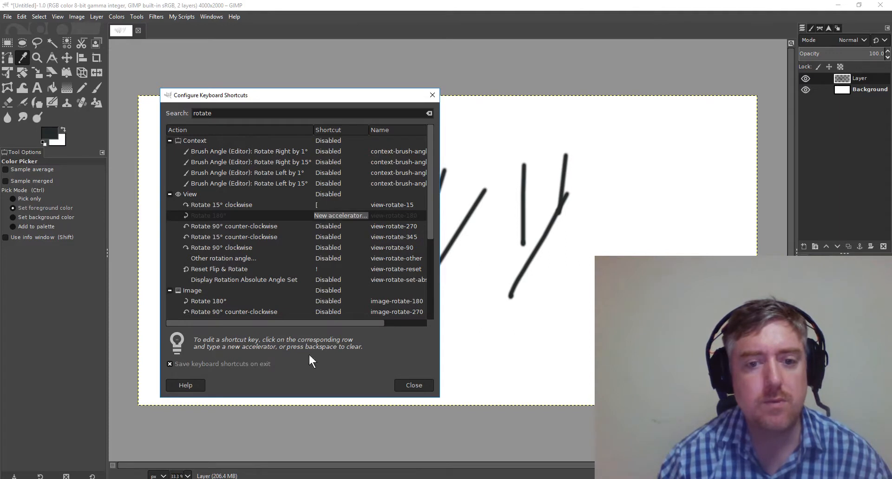
left_click(420, 386)
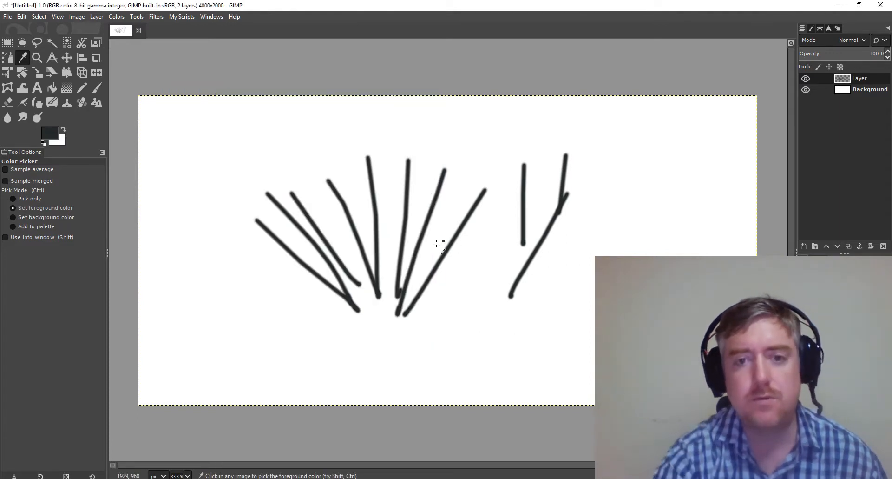
Rotate the canvas view clockwise in 15° steps through one full turn, back to its original orientation.
key("bracketleft")
key("bracketleft")
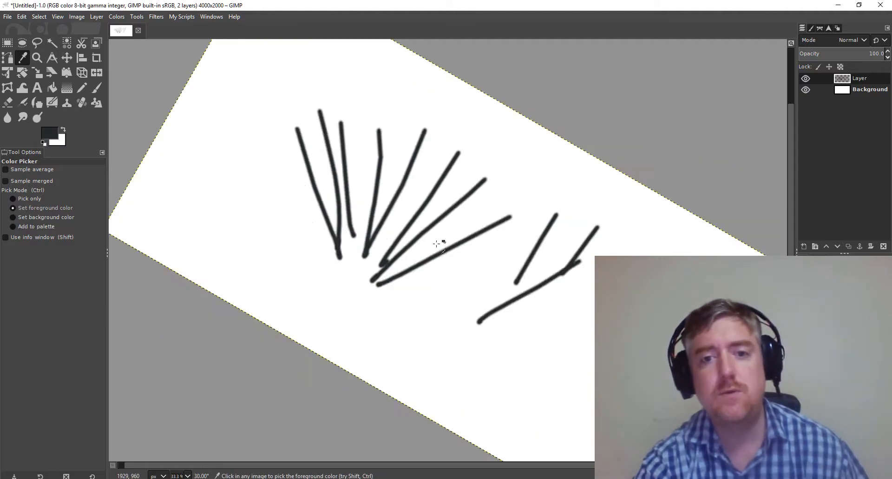
key("bracketleft")
key("bracketleft")
key("bracketleft")
key("bracketleft")
key("bracketleft")
key("bracketleft")
key("bracketleft")
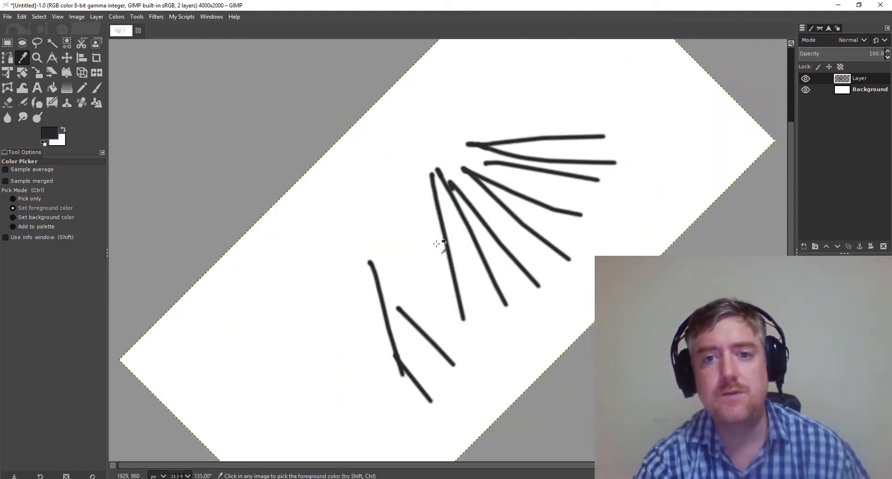
key("bracketleft")
key("bracketleft")
key("bracketleft")
key("bracketleft")
key("bracketleft")
key("bracketleft")
key("bracketleft")
key("bracketleft")
key("bracketleft")
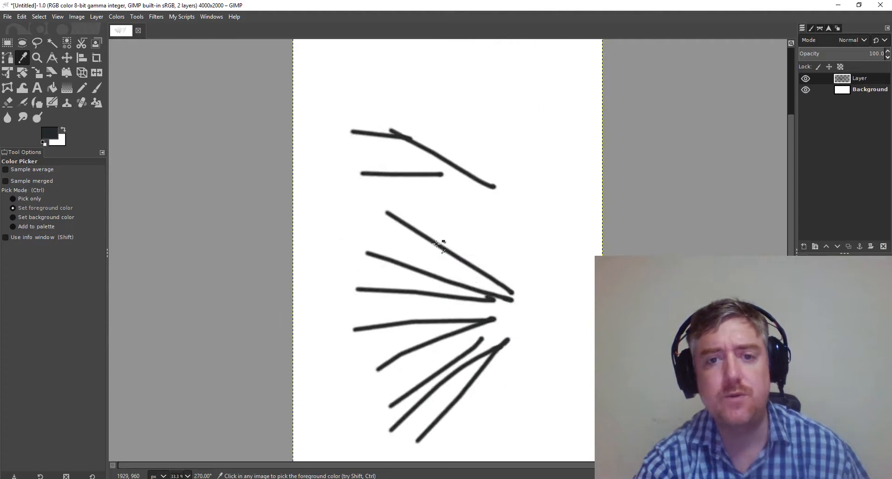
key("bracketleft")
key("bracketleft")
key("bracketleft")
key("bracketleft")
key("bracketleft")
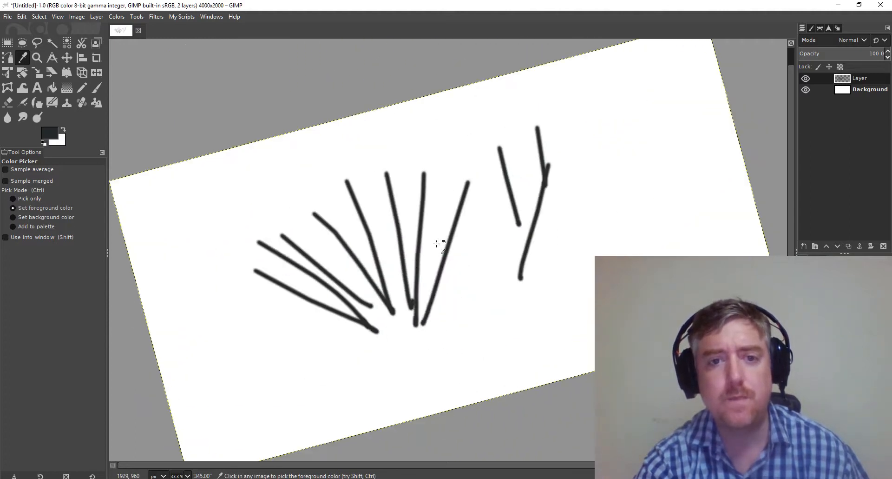
key("bracketleft")
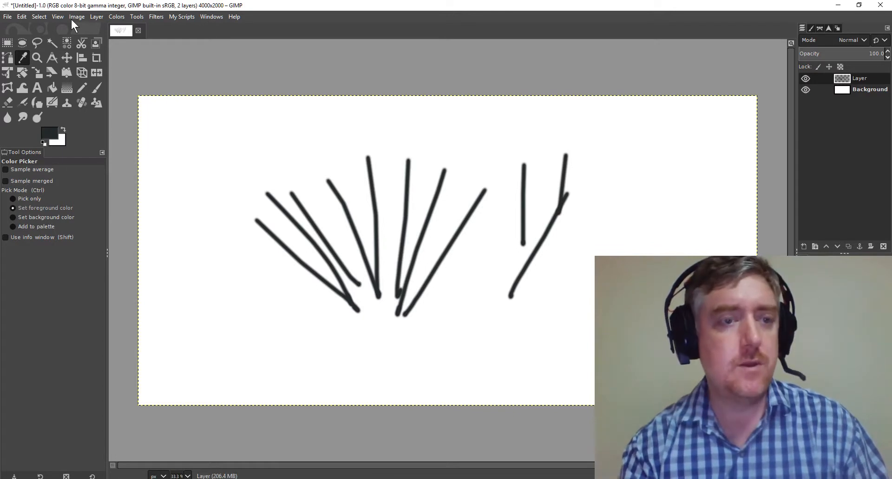
Look at the default new image and user interface settings in the Preferences, and close them without changing anything.
left_click(40, 20)
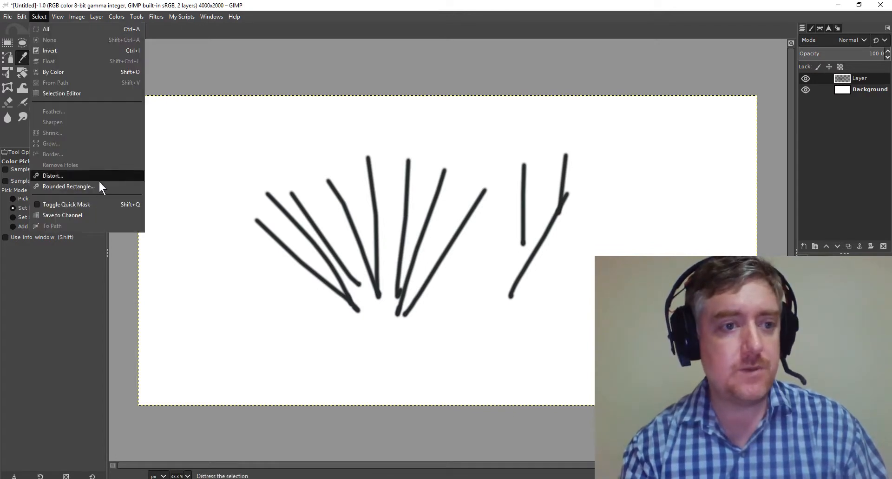
mouse_move(24, 18)
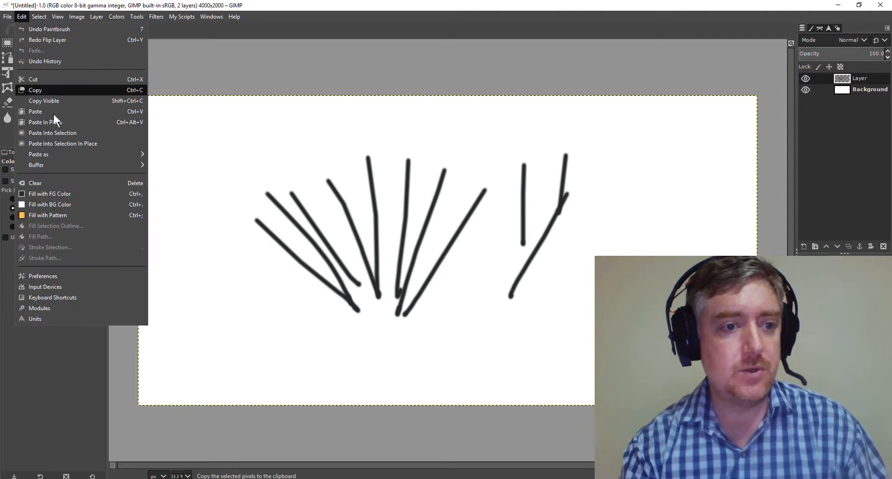
left_click(90, 274)
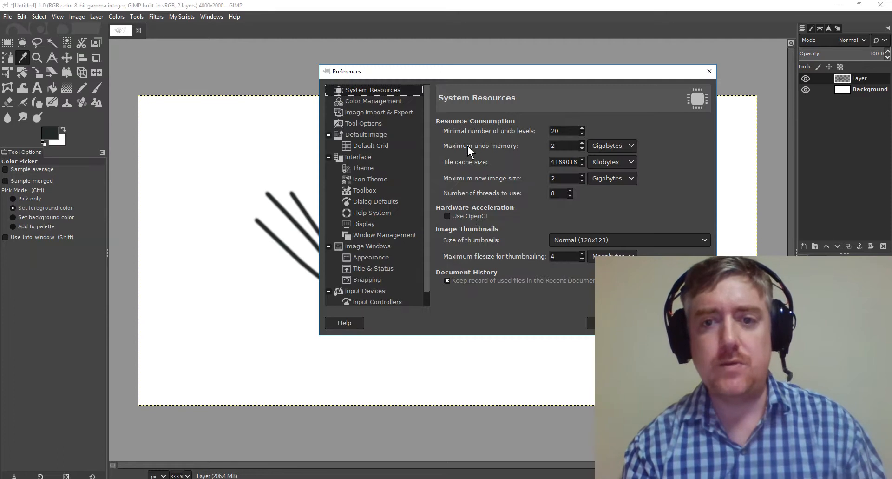
left_click(361, 134)
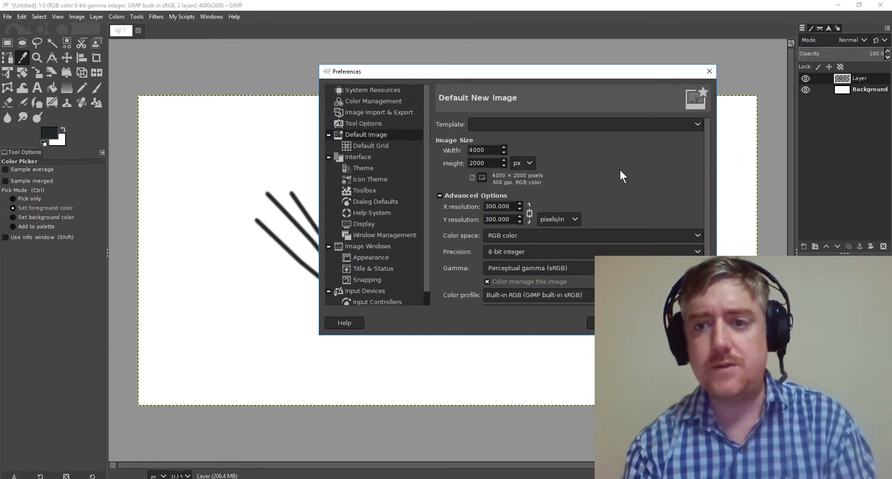
mouse_move(709, 161)
left_mouse_down()
mouse_move(707, 206)
mouse_move(709, 157)
left_mouse_up()
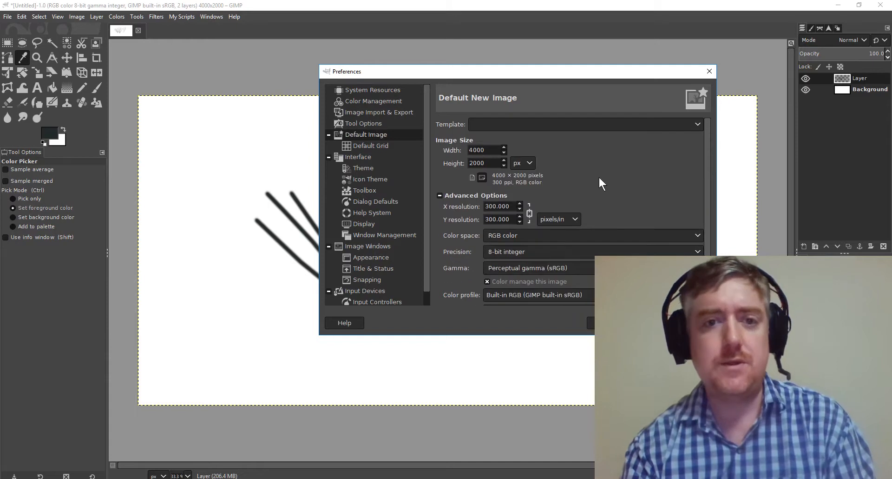
left_click(354, 160)
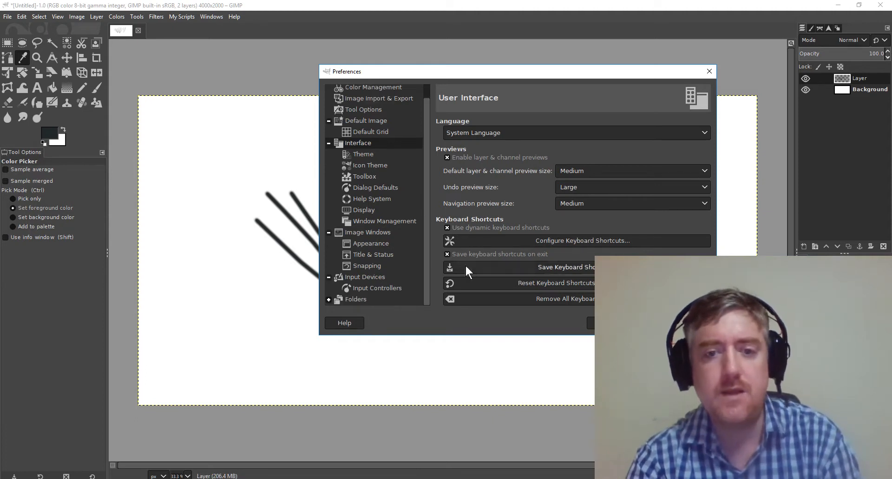
left_click(651, 322)
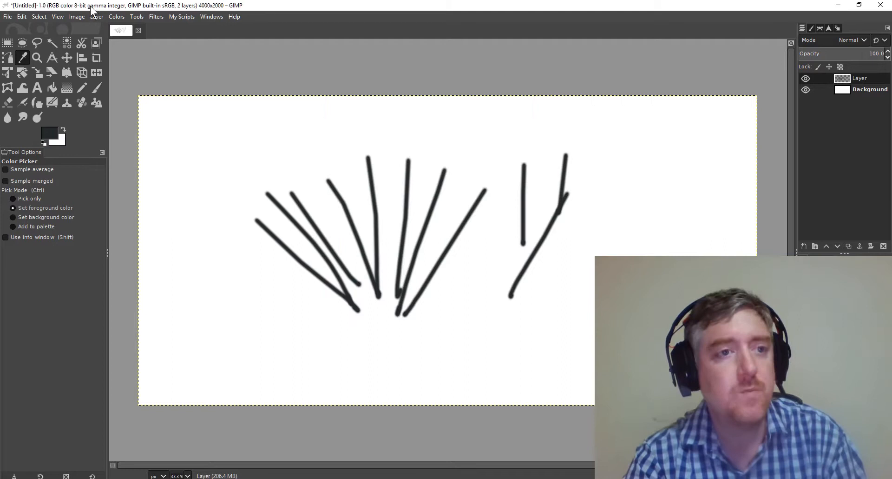
left_click(39, 17)
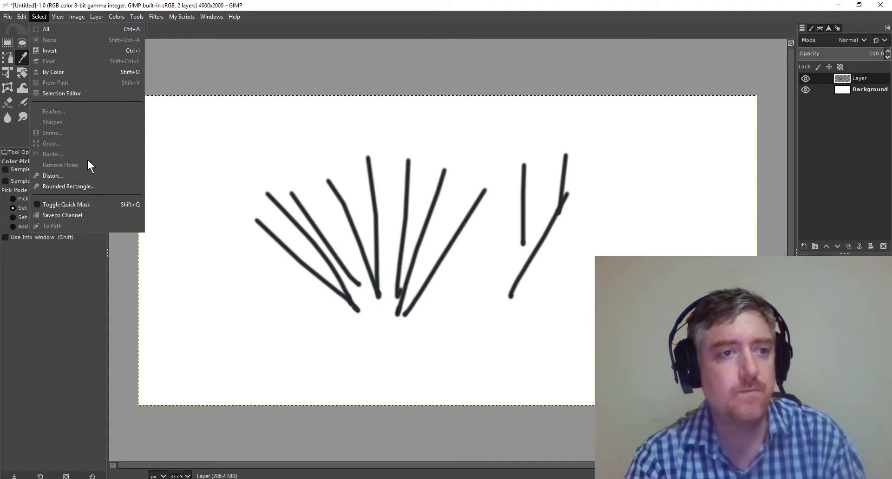
mouse_move(21, 18)
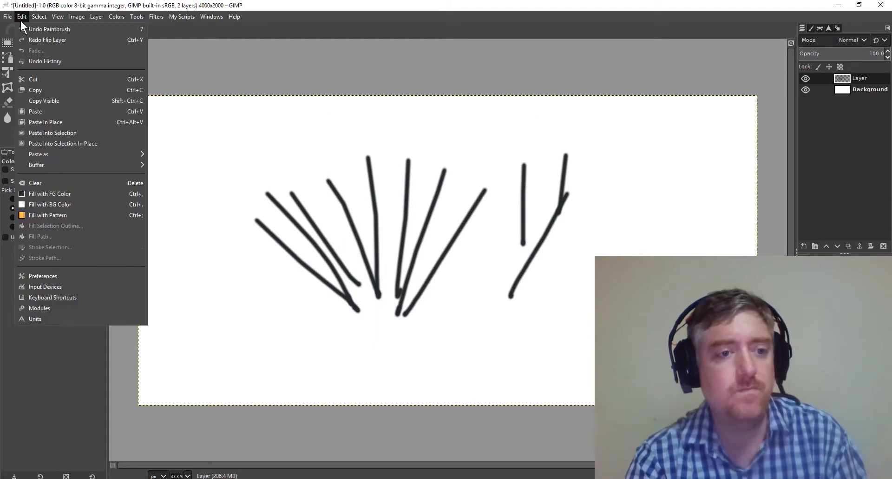
left_click(73, 275)
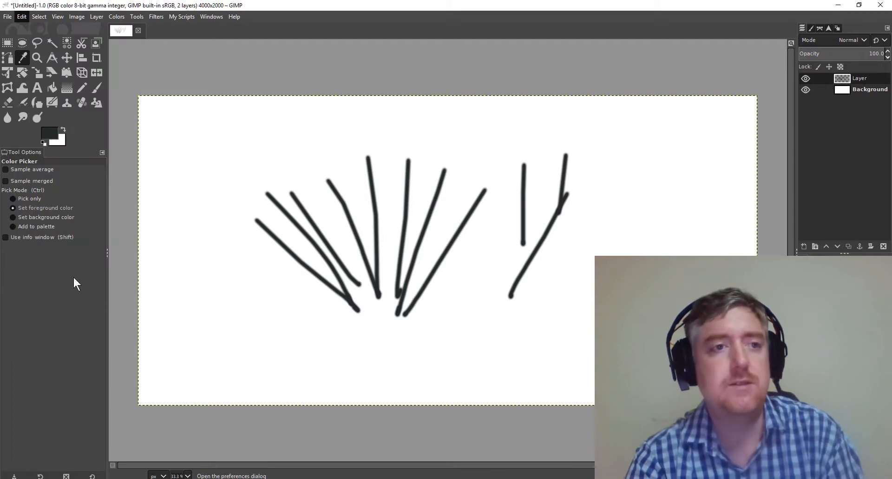
key("Escape")
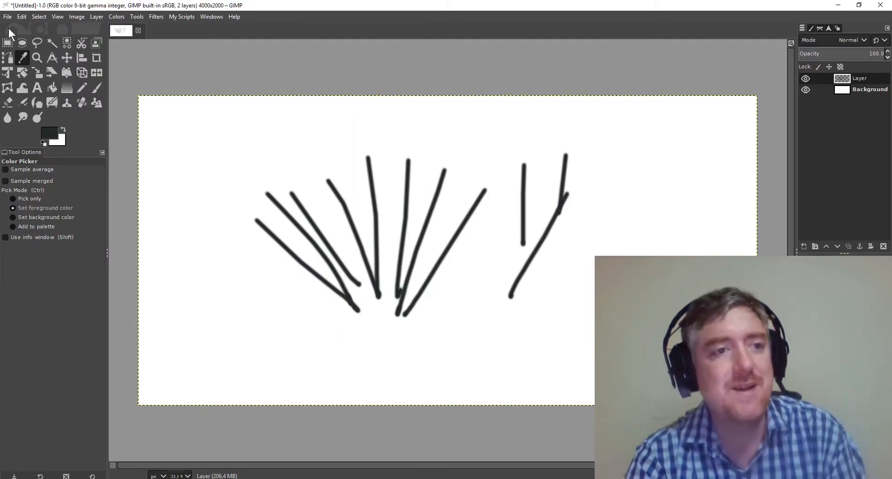
Open the keyboard shortcut configuration, search its actions for "brush size", and clear the search.
left_click(22, 15)
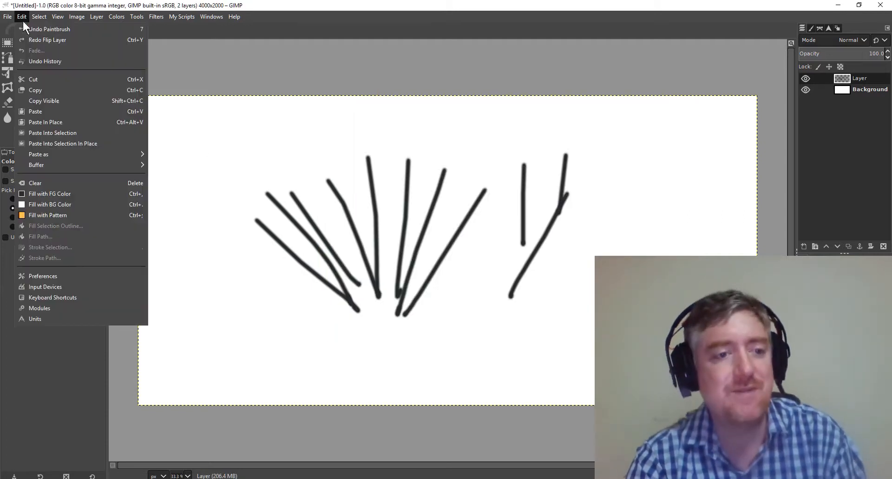
left_click(66, 297)
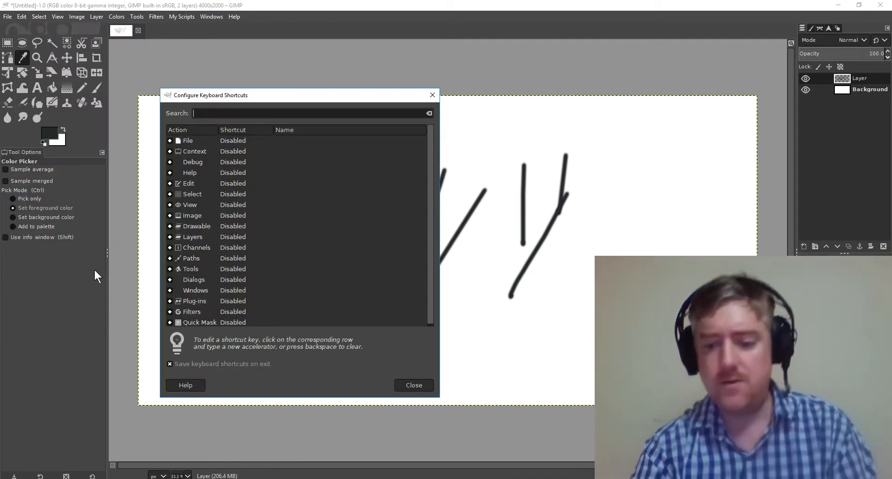
type("brush ")
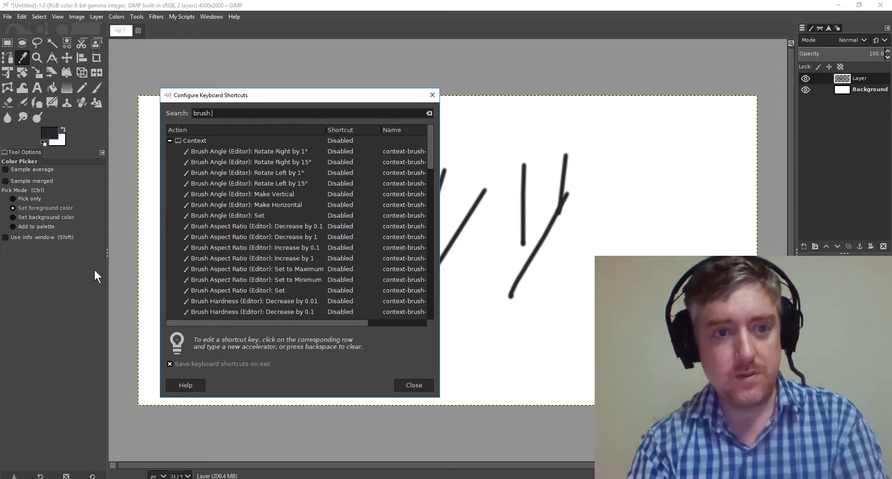
type("size")
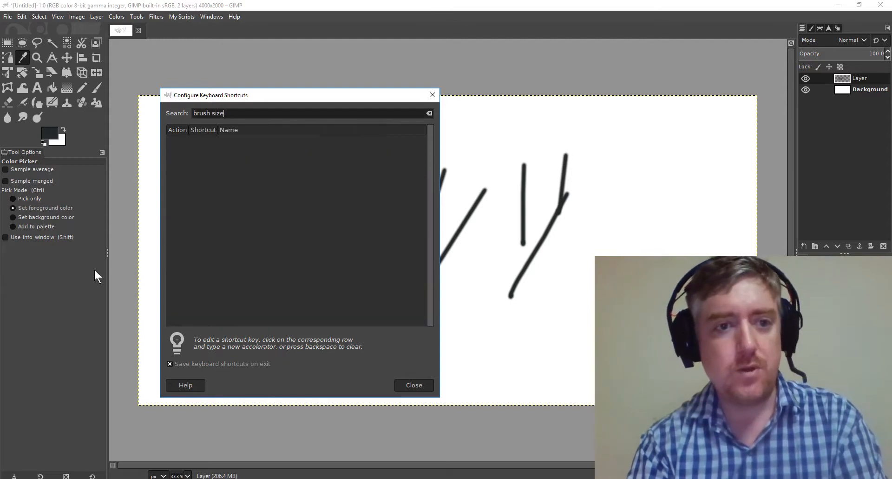
key("BackSpace")
key("BackSpace")
key("BackSpace")
key("BackSpace")
key("BackSpace")
key("BackSpace")
key("BackSpace")
key("BackSpace")
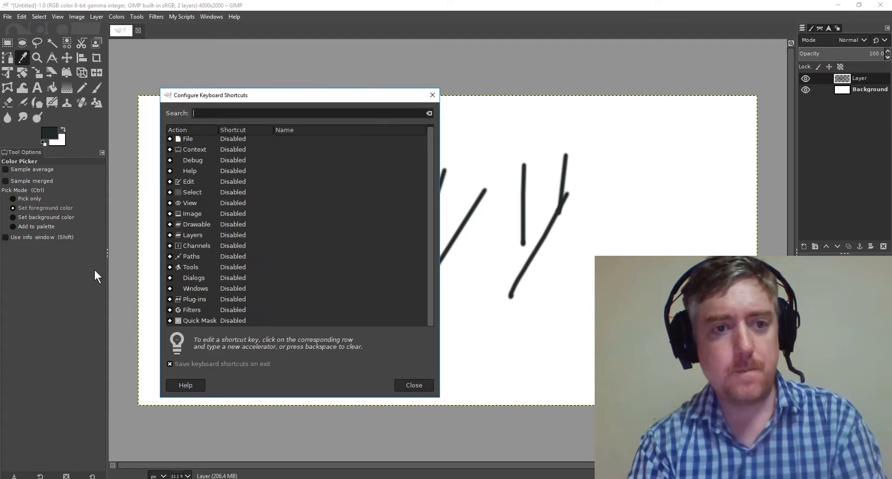
Find the actions matching "size", and assign 9 to Tool's Size: Decrease by 10 and 0 to Tool's Size: Increase by 10.
type("size")
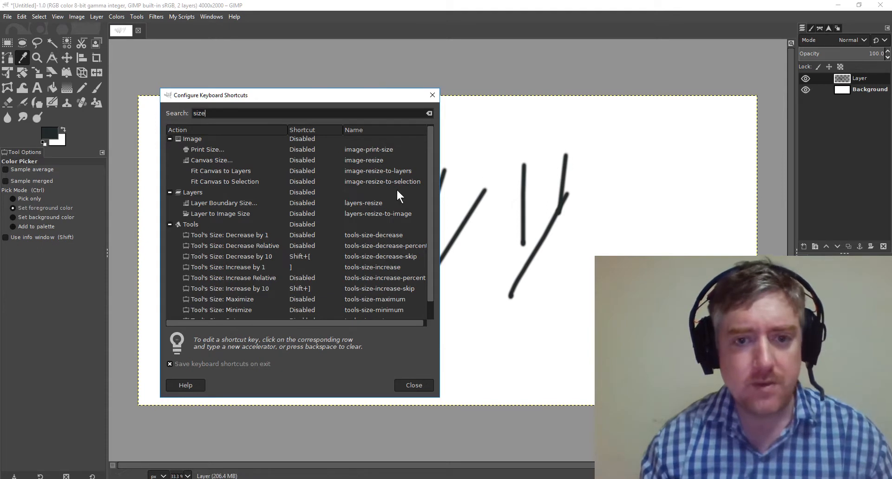
left_click_drag(431, 183, 430, 222)
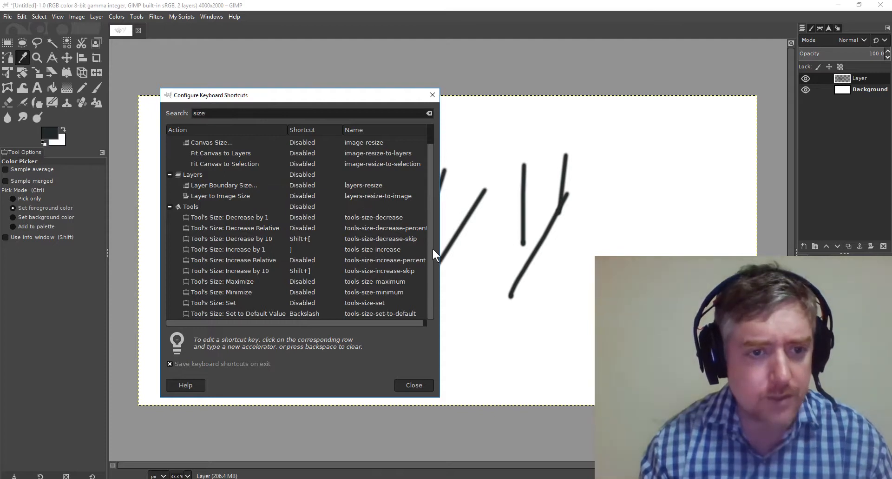
scroll(433, 249, "up", 2)
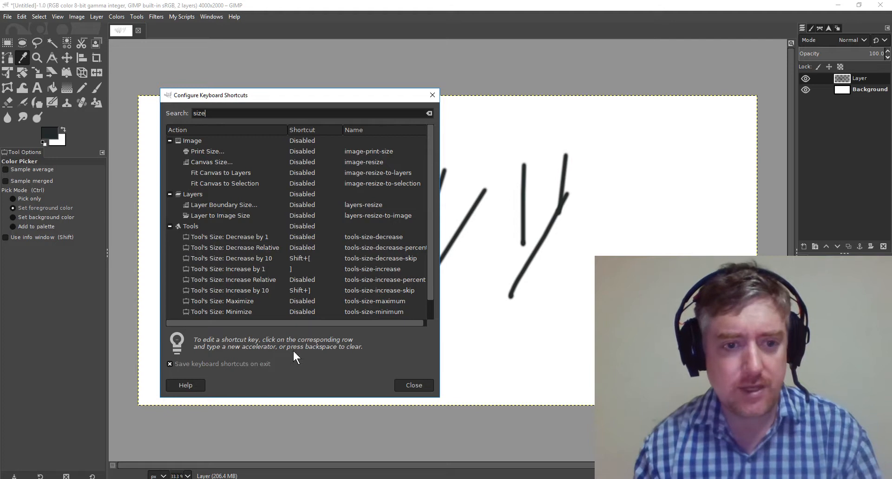
left_click(305, 259)
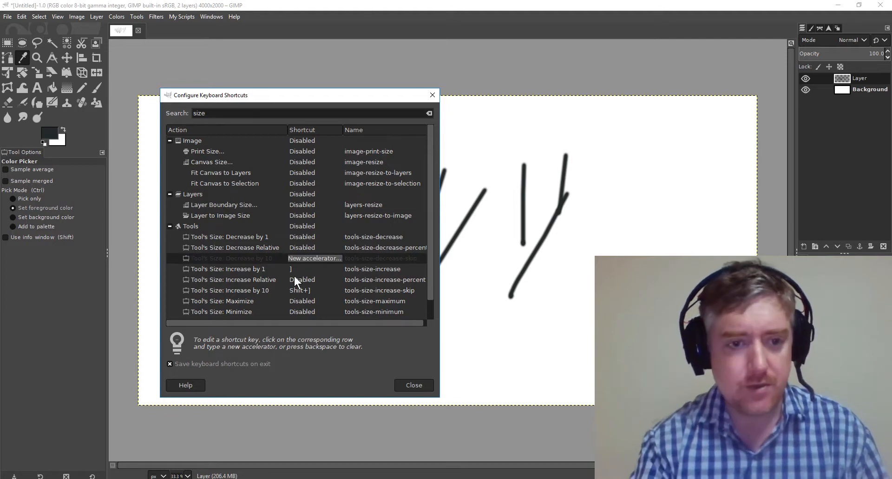
key("[")
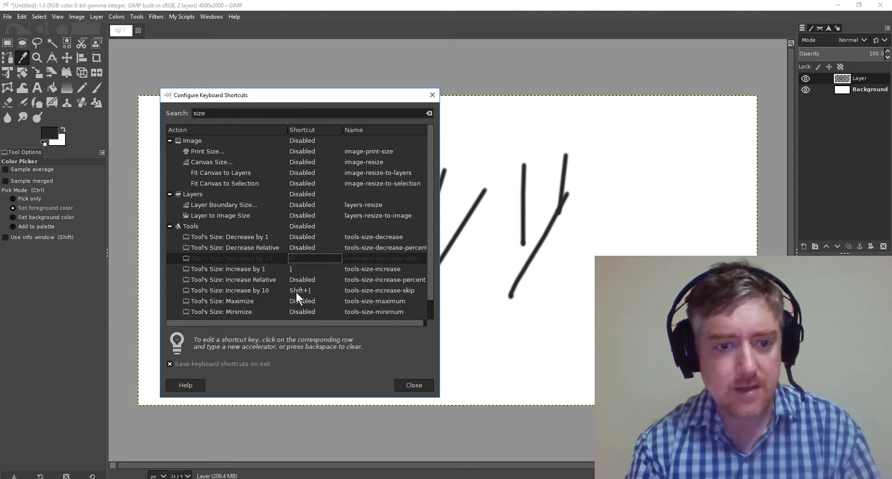
left_click(296, 290)
key("0")
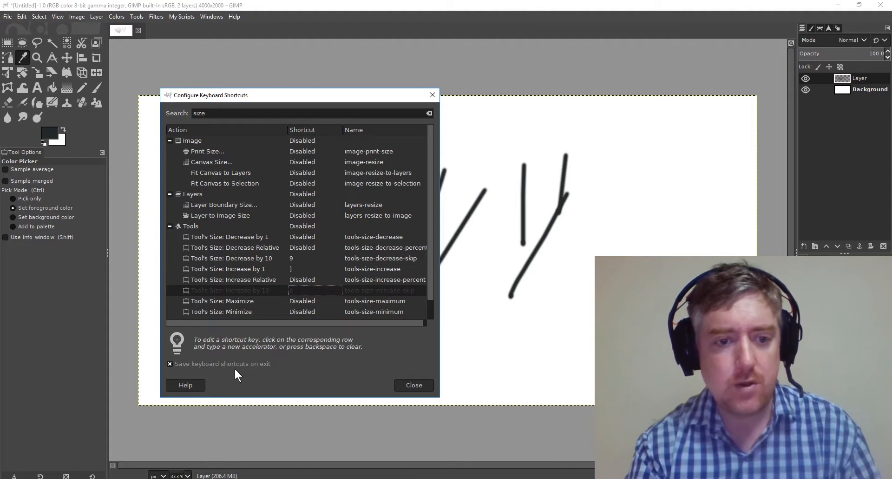
Close the keyboard shortcut configuration, and try the size steps of 10 on the Paintbrush, going down to 41 and up to 111.
left_click(413, 386)
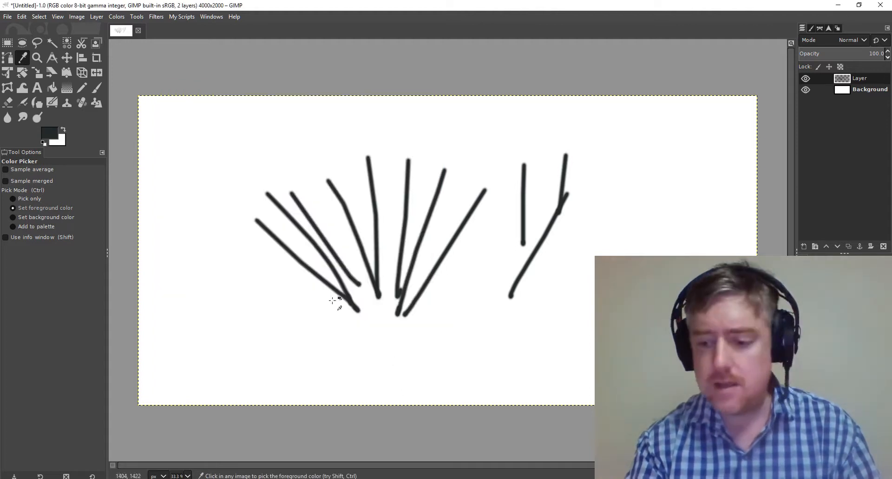
key("p")
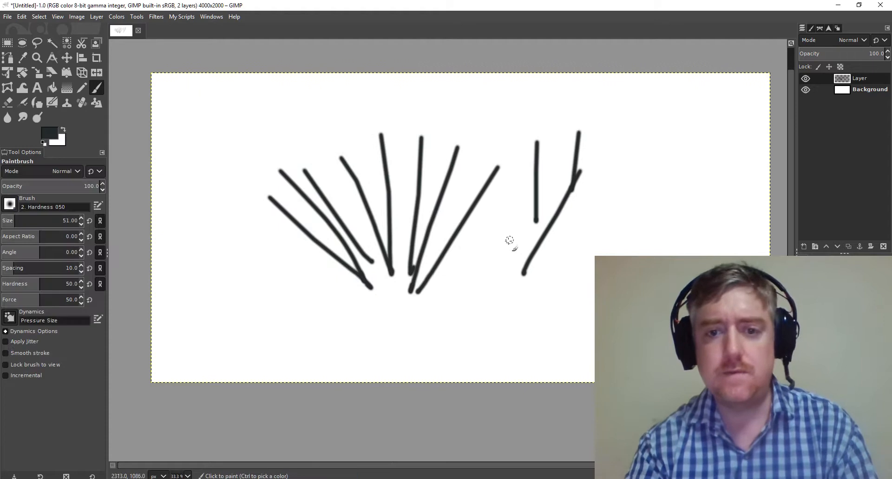
key("[")
key("[")
key("[")
key("]")
key("]")
key("]")
key("]")
key("]")
key("]")
key("]")
key("]")
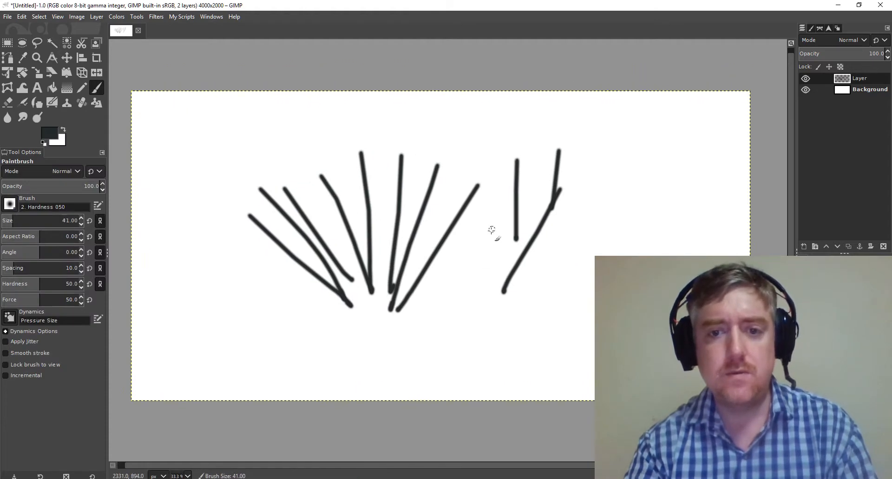
Paint a thick test stroke between the slanted lines, undo it, and reduce the brush size to 91.
left_click_drag(490, 199, 478, 279)
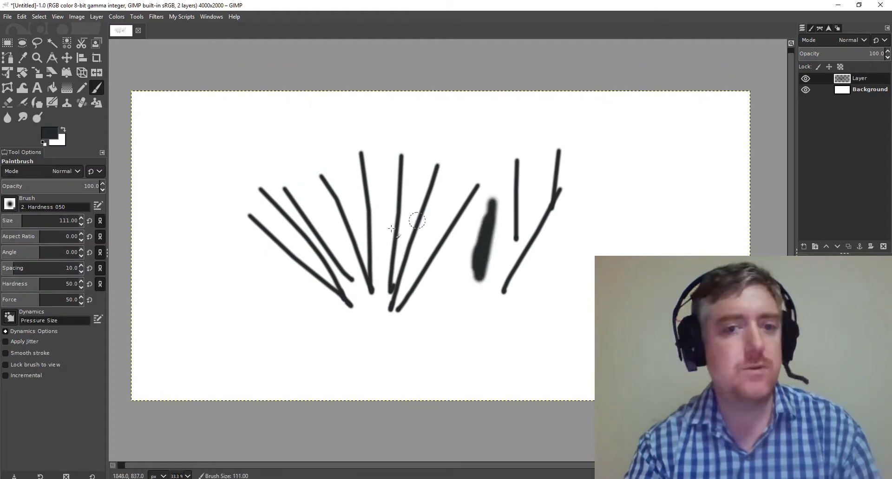
key("ctrl+z")
key("bracketright")
key("bracketleft")
key("bracketleft")
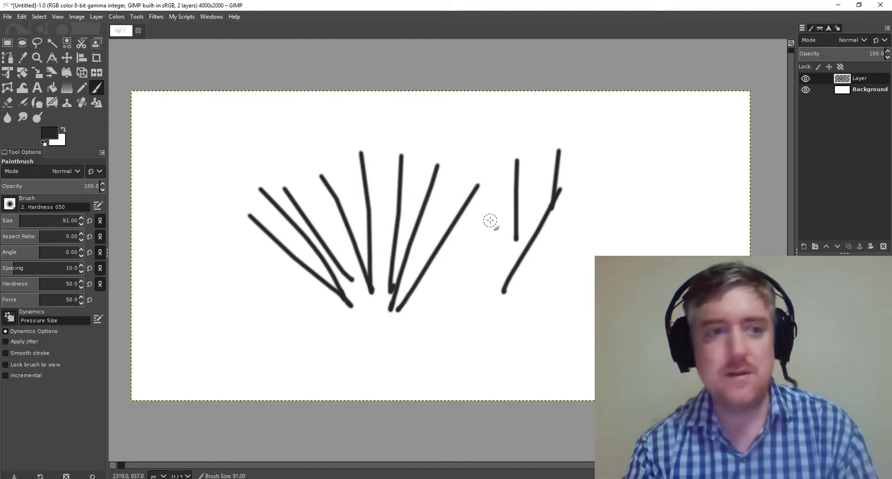
In the keyboard shortcut configuration, find the actions matching "increase" and assign 9 to Tool's Size: Increase by 10.
left_click(22, 18)
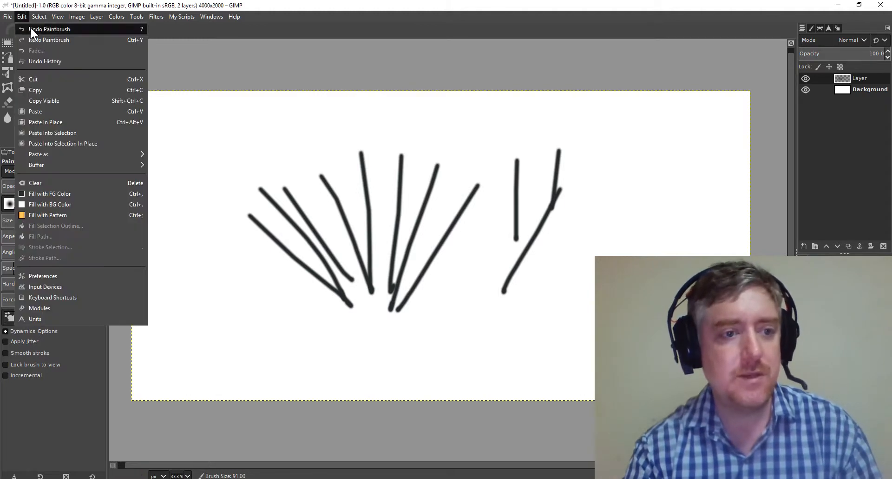
left_click(87, 297)
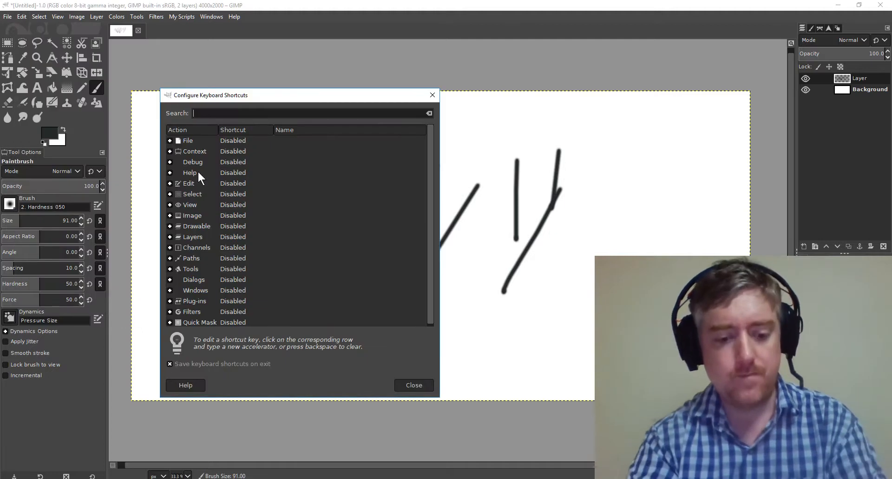
type("increase")
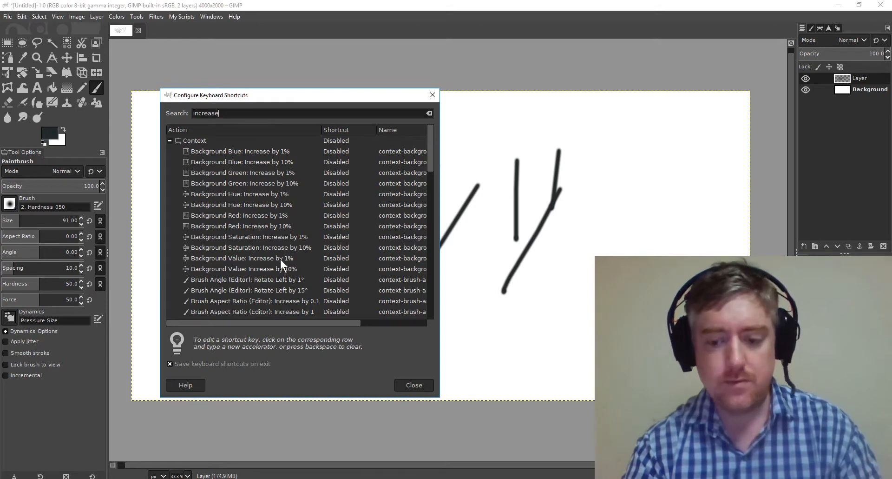
left_click_drag(430, 156, 430, 316)
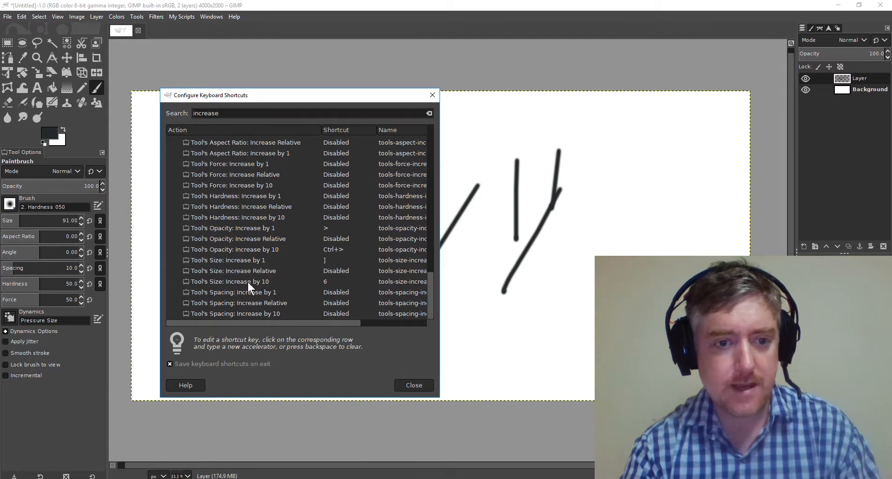
left_click(339, 282)
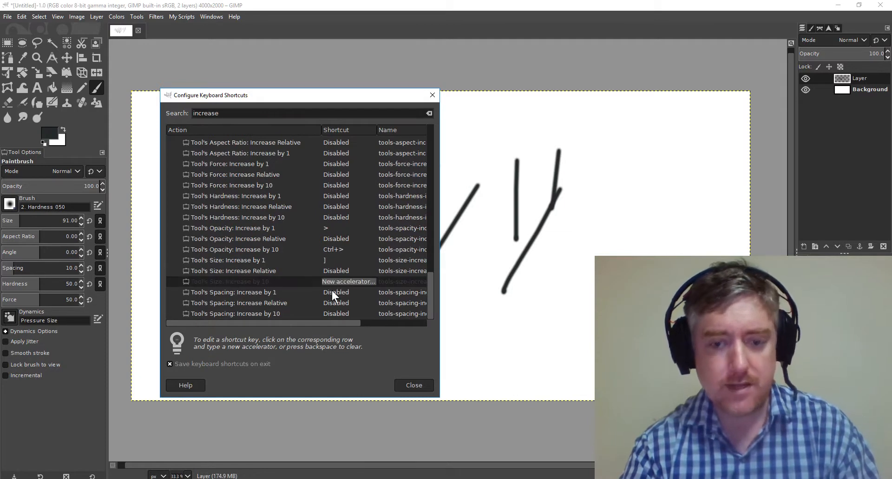
key("9")
left_click(308, 292)
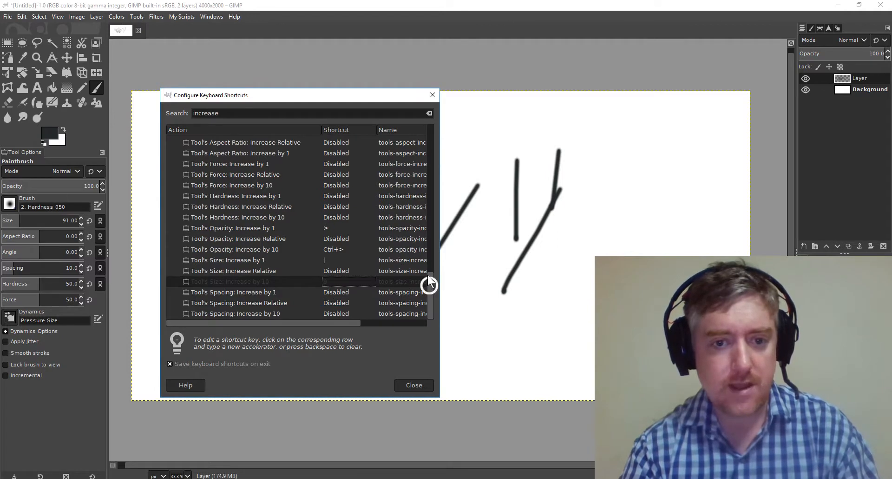
Find the actions matching "decrease", assign 6 to Tool's Size: Decrease by 10, and close the shortcut configuration.
left_click_drag(430, 283, 431, 218)
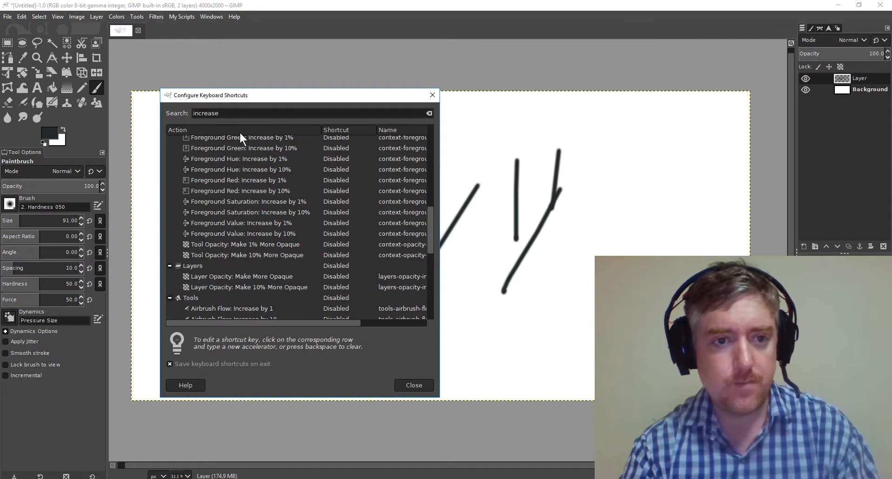
double_click(232, 113)
type("d")
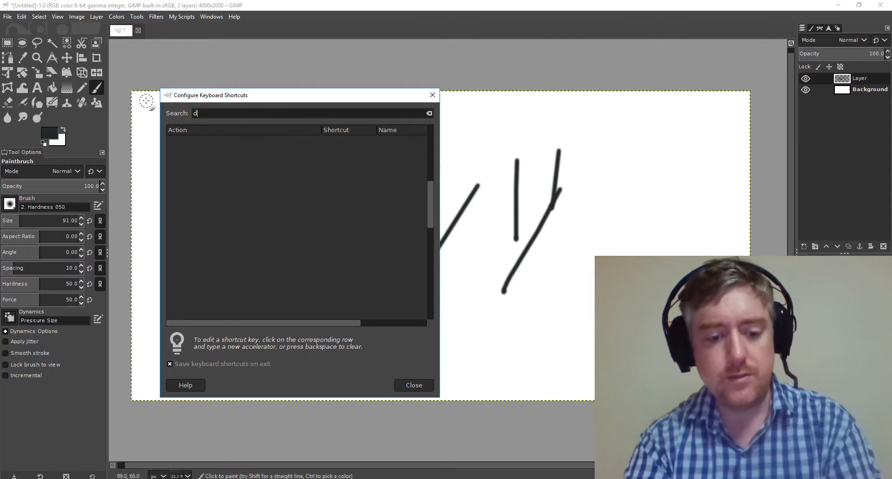
type("ecrea")
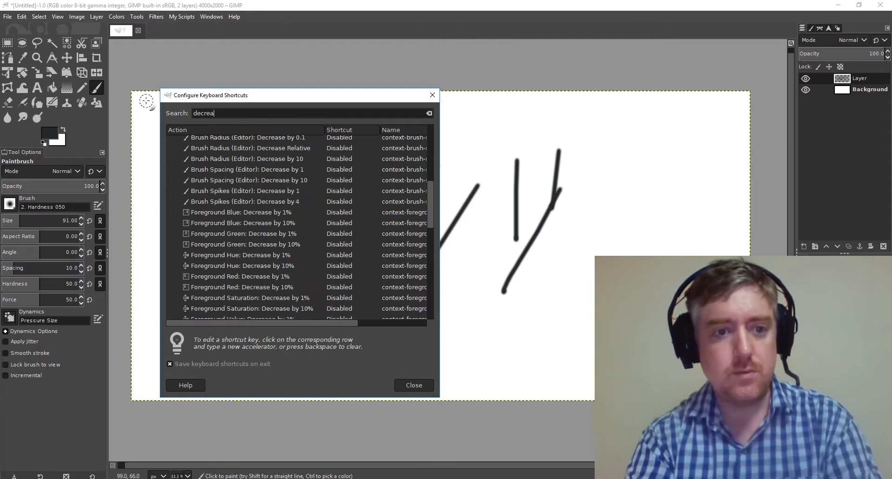
type("se")
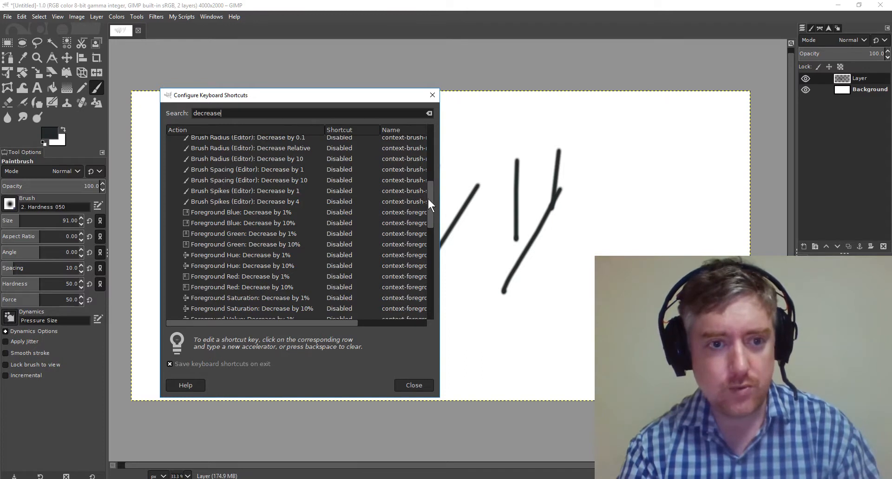
left_click_drag(427, 201, 434, 297)
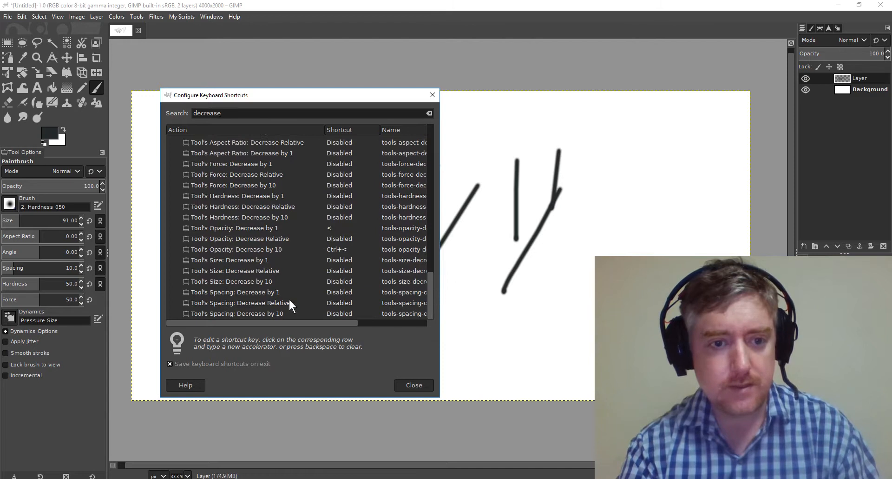
left_click(255, 283)
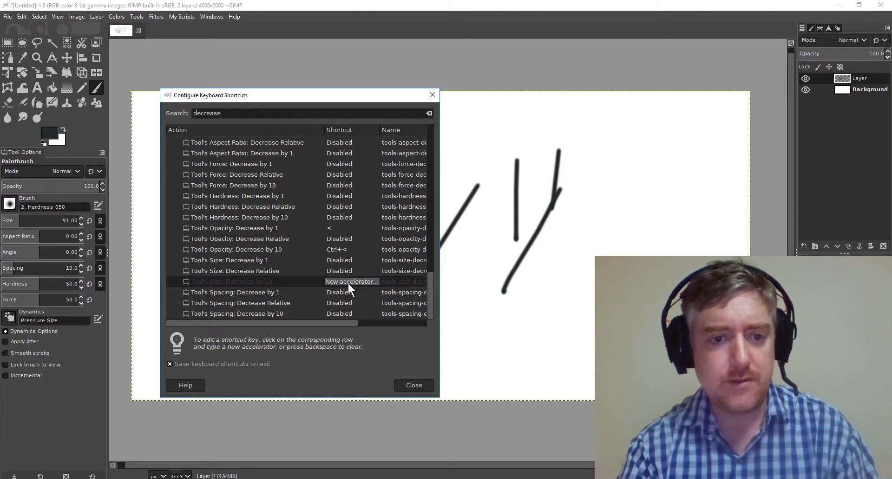
key("BackSpace")
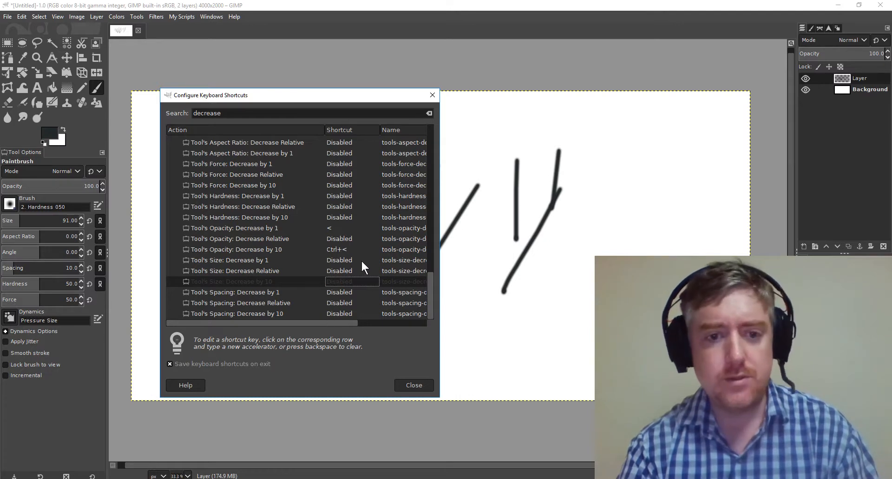
type("6")
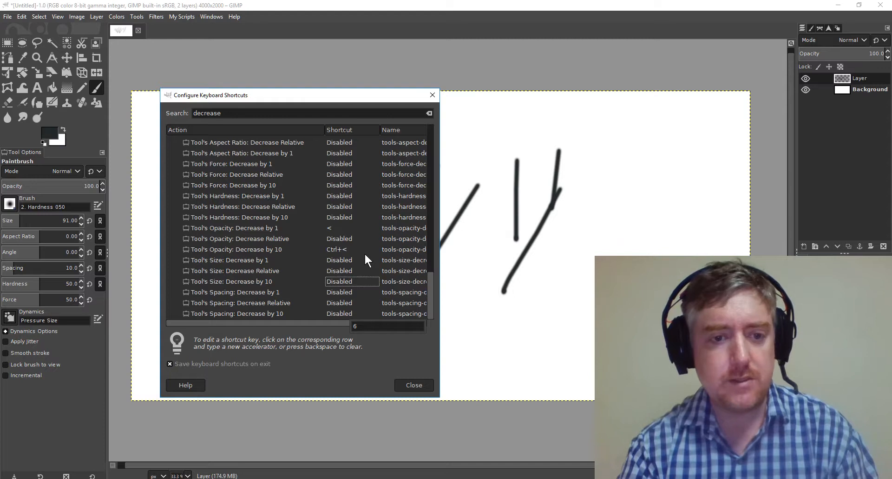
left_click(338, 281)
key("6")
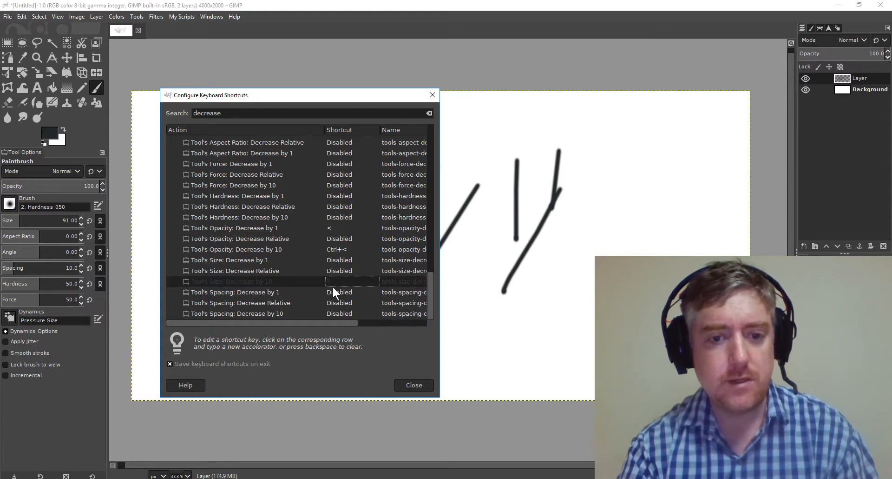
left_click(415, 386)
Raise the brush size to 111 and paint a thick test stroke in the gap between the slanted lines.
left_click_drag(436, 320, 415, 315)
key("7")
key("7")
key("7")
key("7")
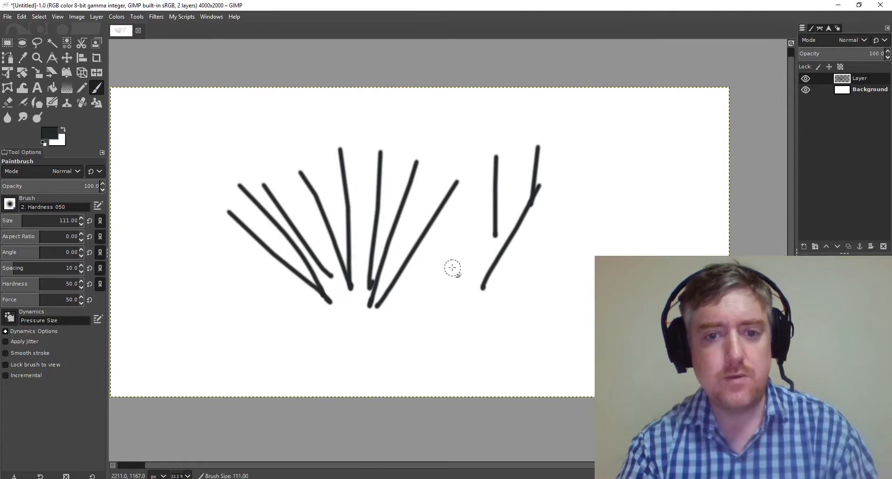
mouse_move(463, 228)
left_mouse_down()
mouse_move(442, 275)
mouse_move(451, 249)
left_mouse_up()
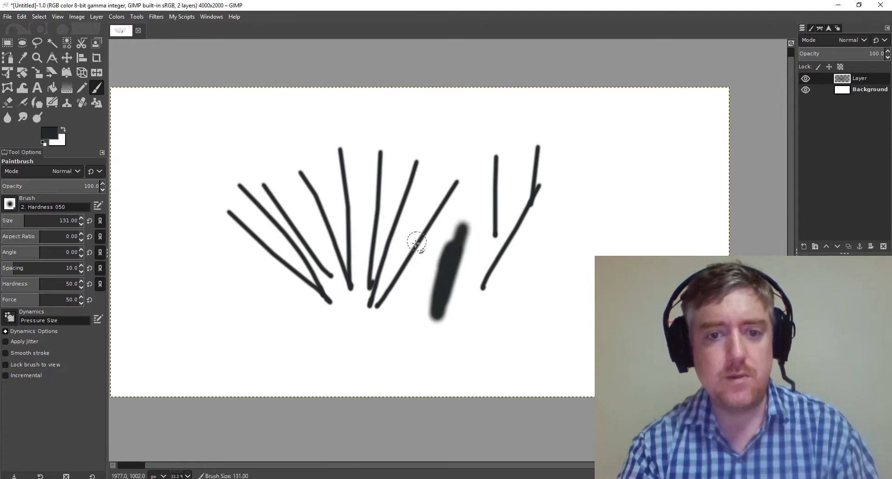
Lower the brush size in steps of 10 and paint thinner test strokes beside the thick one.
key("6")
key("6")
key("6")
key("6")
key("6")
key("6")
key("6")
mouse_move(415, 279)
left_mouse_down()
mouse_move(411, 358)
mouse_move(408, 313)
left_mouse_up()
Raise the brush size in steps of 10 to 121.
key("7")
key("7")
key("7")
key("7")
key("7")
key("7")
key("7")
key("7")
key("7")
key("7")
key("7")
key("7")
key("7")
key("7")
key("7")
key("7")
key("7")
key("7")
key("7")
key("7")
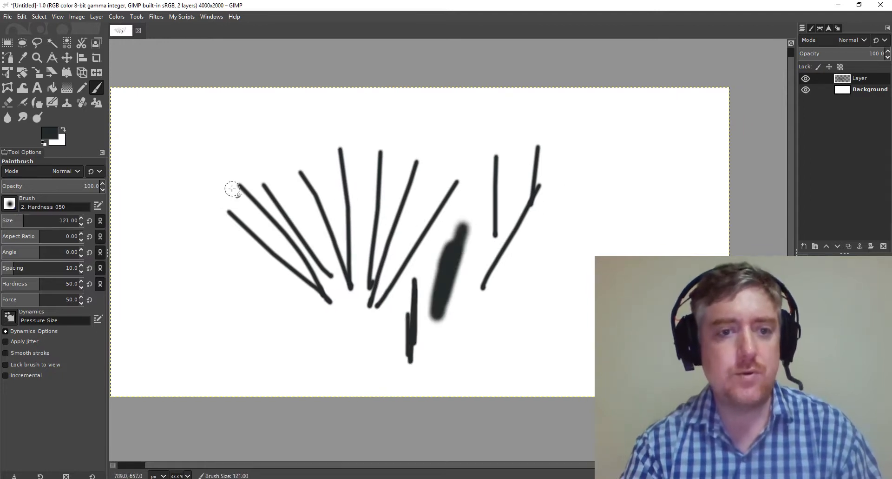
Try further strokes across the fan of lines while lowering the brush size in steps of 10.
mouse_move(227, 154)
left_mouse_down()
mouse_move(227, 230)
mouse_move(268, 254)
mouse_move(302, 178)
mouse_move(300, 241)
mouse_move(347, 218)
left_mouse_up()
key("6")
key("6")
key("6")
key("6")
key("6")
key("6")
key("6")
key("6")
key("6")
key("6")
key("6")
key("6")
key("6")
key("6")
key("6")
mouse_move(412, 136)
left_mouse_down()
mouse_move(348, 283)
mouse_move(356, 264)
left_mouse_up()
left_click_drag(427, 229, 370, 304)
Undo all the painted strokes until the layer is empty.
key("ctrl+z")
key("ctrl+z")
key("ctrl+z")
key("ctrl+z")
key("ctrl+z")
key("6")
key("ctrl+z")
key("ctrl+z")
key("ctrl+z")
key("ctrl+z")
key("ctrl+z")
key("ctrl+z")
key("ctrl+z")
key("ctrl+z")
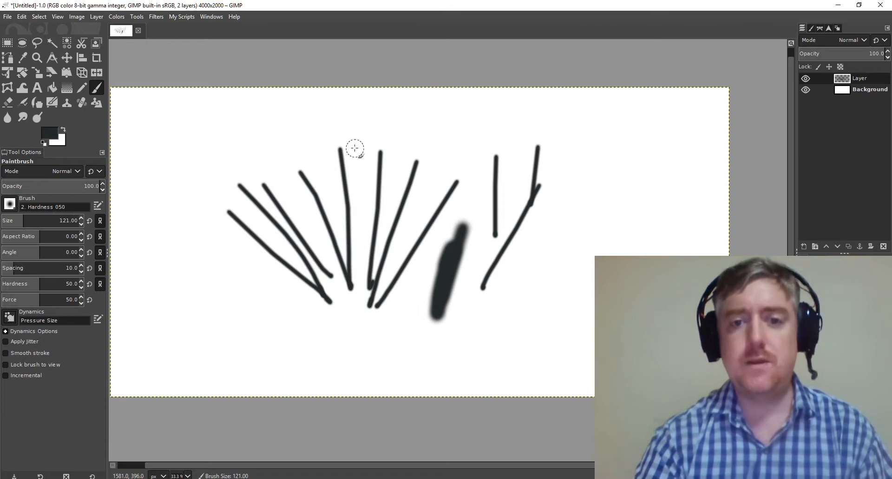
key("ctrl+z")
key("ctrl+z")
key("ctrl+z")
key("ctrl+z")
key("ctrl+z")
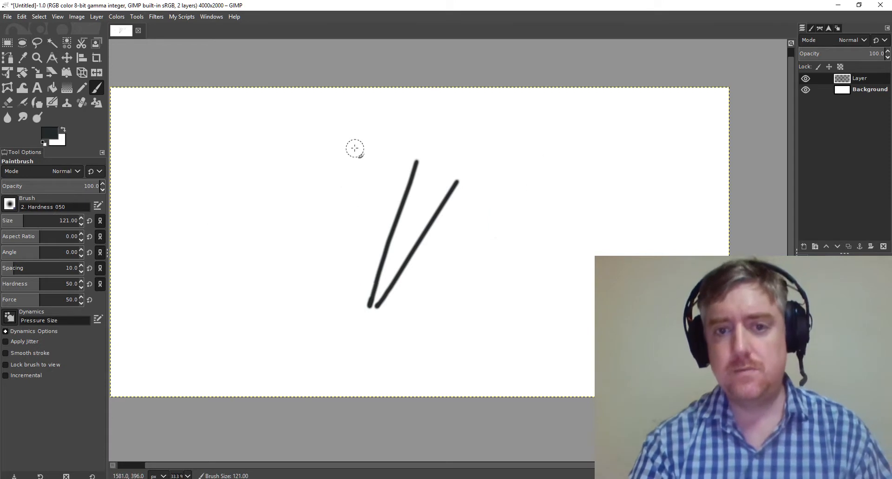
Look at the Save Image dialog and cancel it without saving.
key("space")
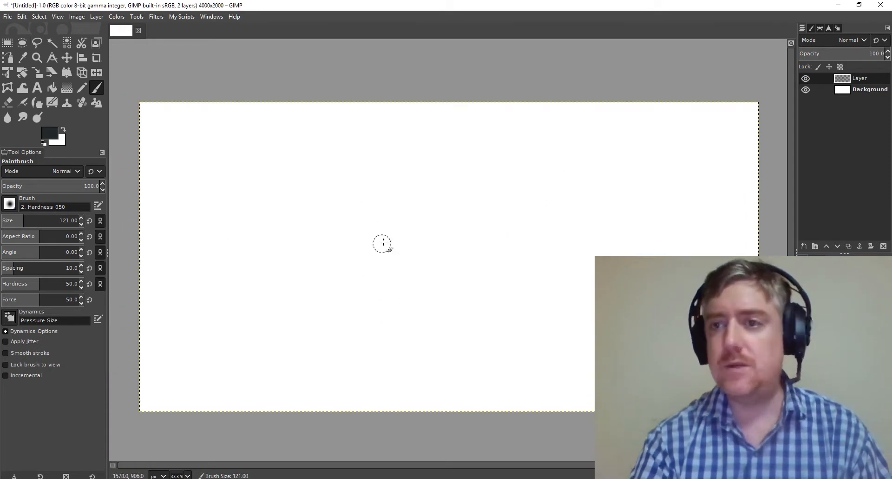
key("ctrl+s")
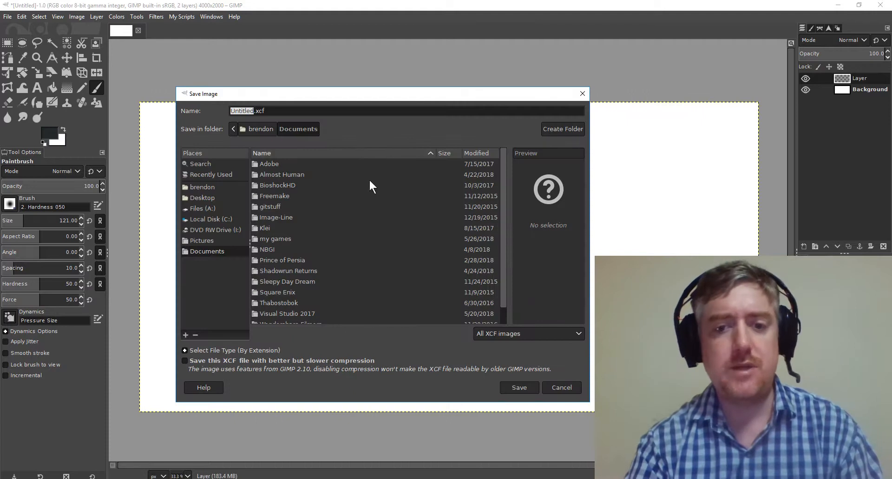
left_click(562, 386)
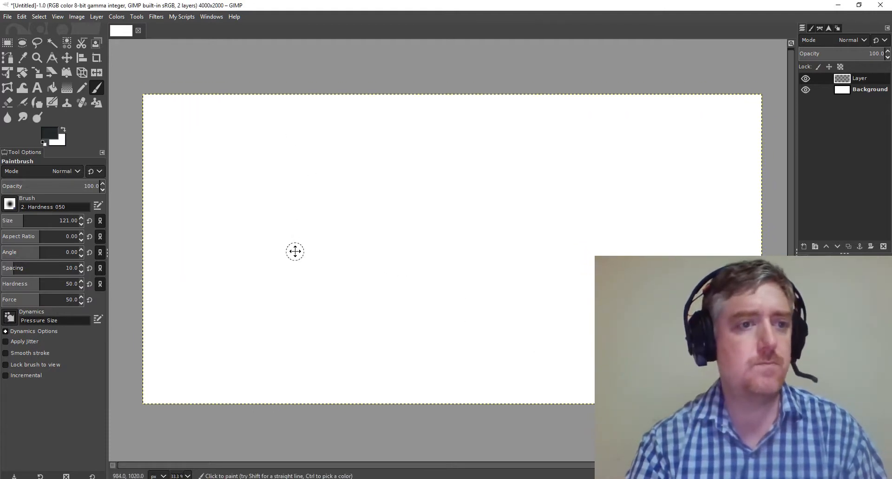
With the view rotated 15° and the brush size raised to 122, paint a thick hooked test stroke near the canvas centre.
middle_click(298, 226)
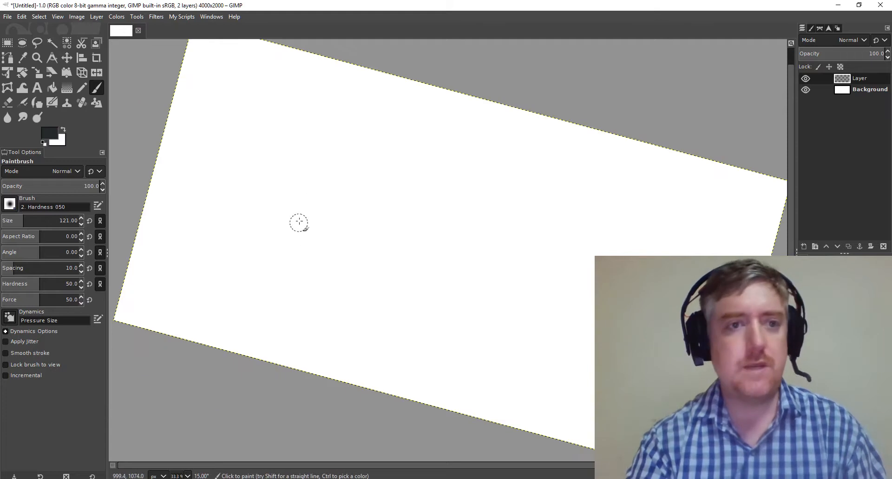
key("bracketright")
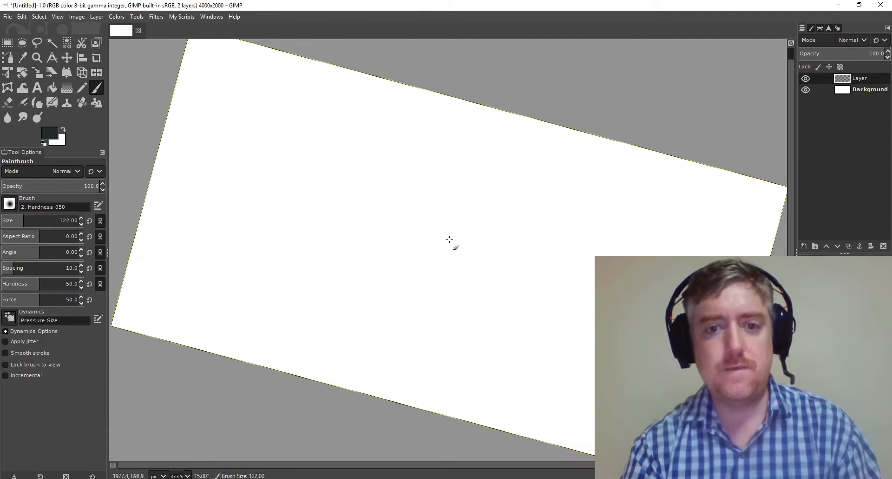
mouse_move(448, 198)
left_mouse_down()
mouse_move(429, 288)
mouse_move(473, 213)
left_mouse_up()
Rotate the canvas view onward in 15° steps until it is back in its original orientation.
scroll(335, 203, "down", 7, "ctrl+shift")
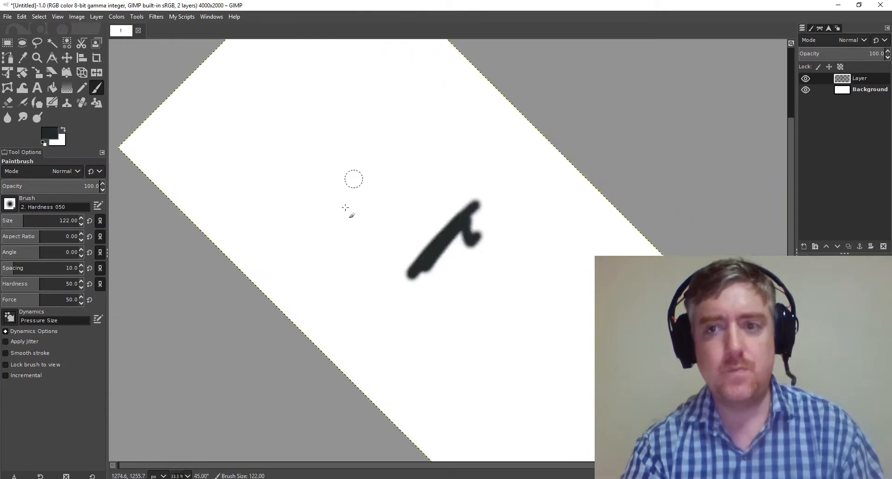
scroll(363, 227, "down", 7, "ctrl+shift")
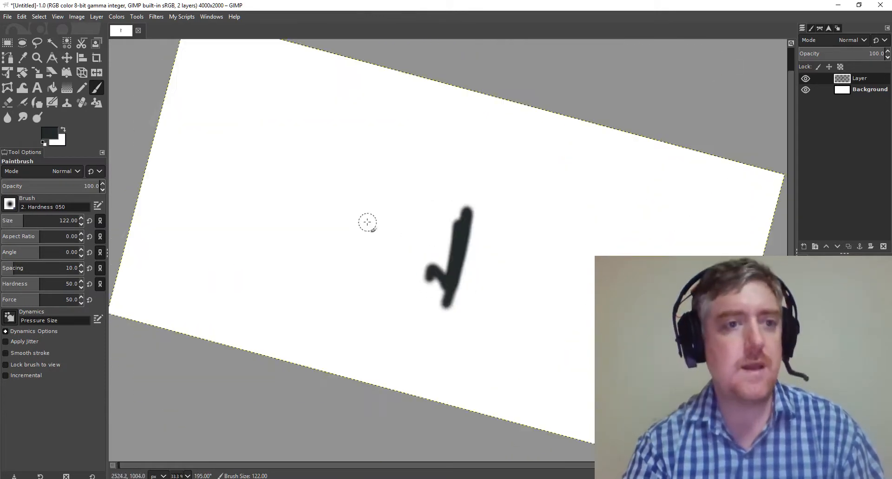
scroll(369, 223, "down", 7, "ctrl+shift")
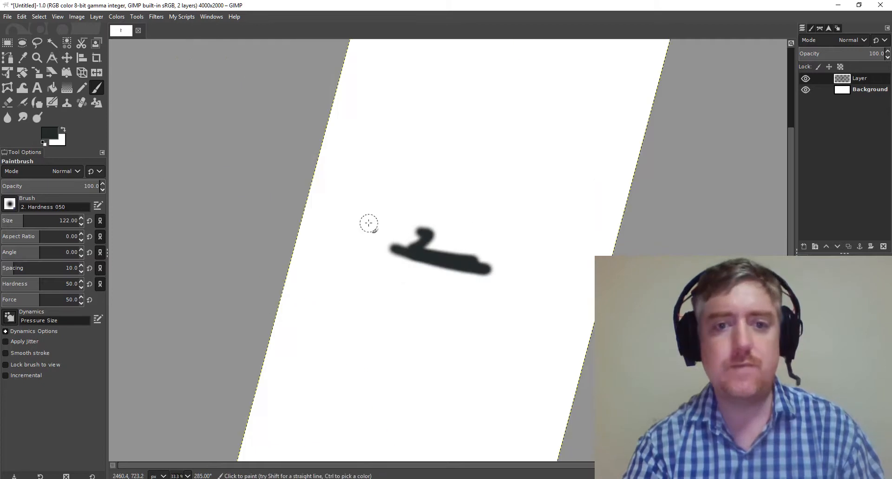
scroll(369, 223, "down", 2, "ctrl+shift")
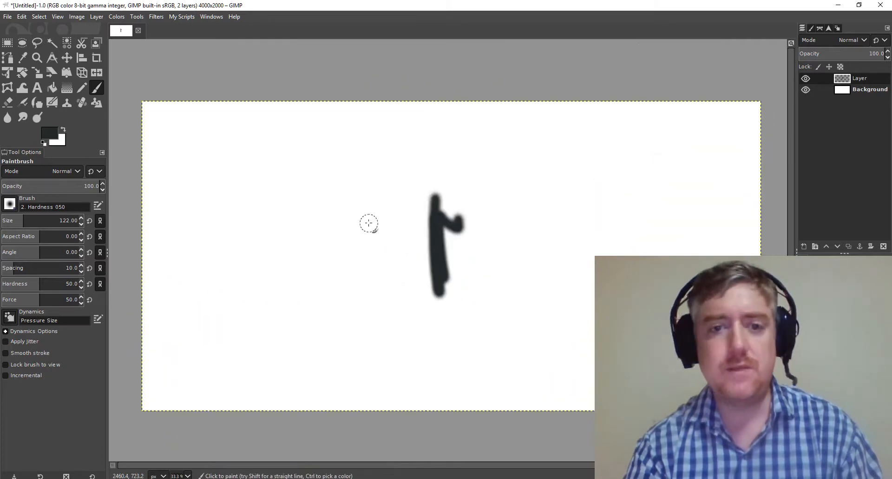
scroll(372, 248, "down", 1)
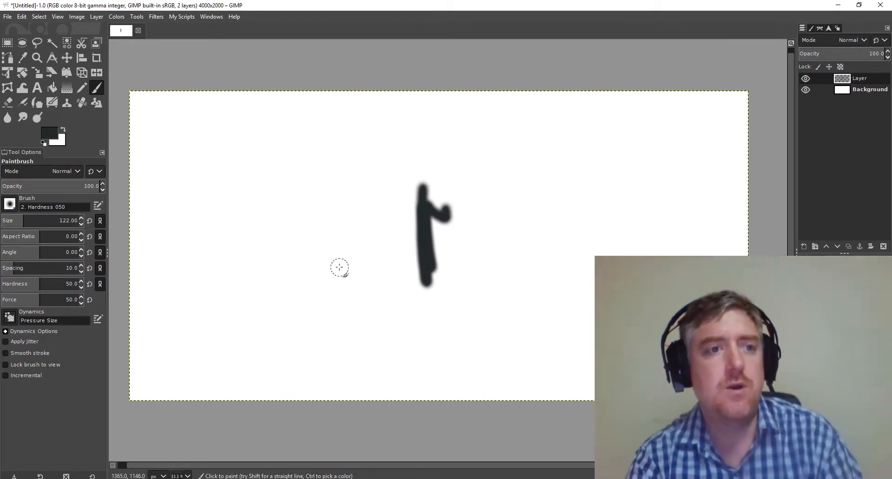
Draw an elliptical selection of about 1026 by 954 px in the blank area beside the hooked brush stroke.
left_click(21, 43)
left_click_drag(225, 158, 352, 300)
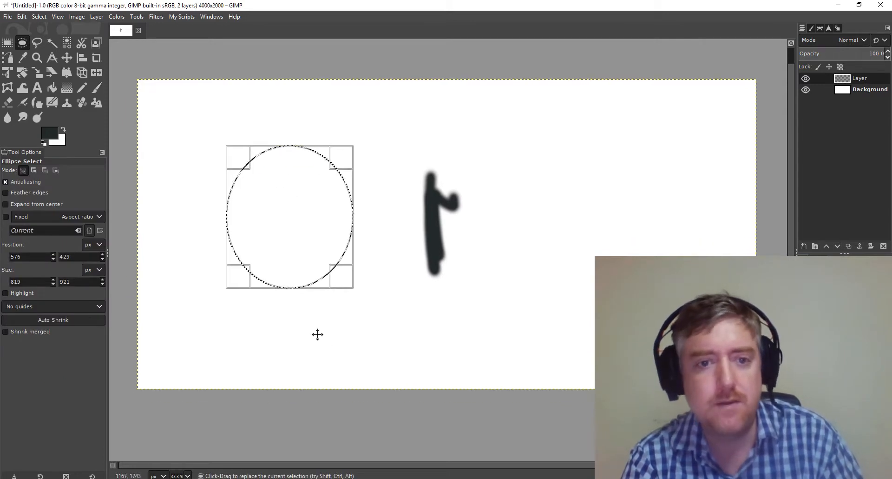
scroll(316, 333, "left", 2)
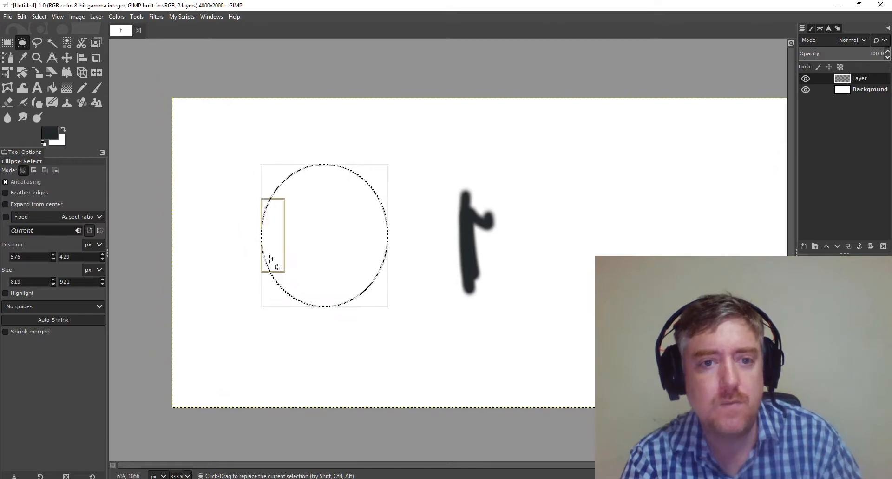
left_click_drag(445, 136, 543, 228)
left_click_drag(264, 144, 423, 292)
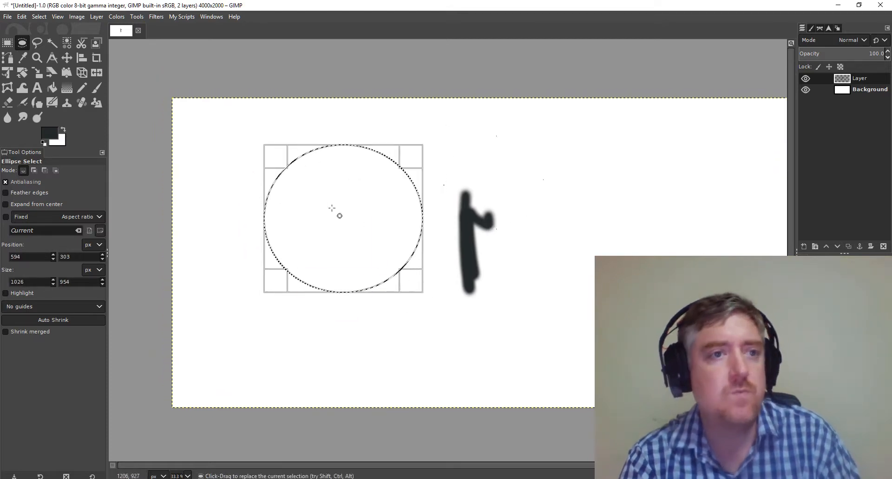
Stroke the elliptical selection with a 6 px solid color line and clear the selection.
left_click(22, 17)
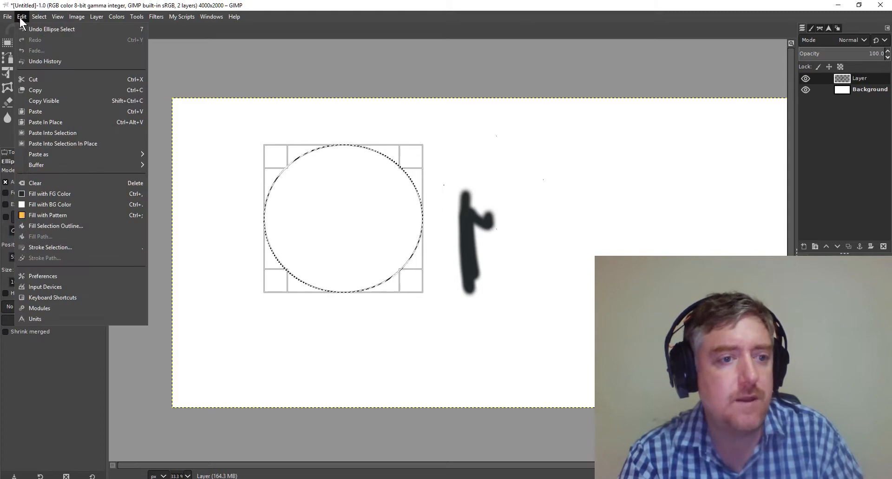
left_click(99, 247)
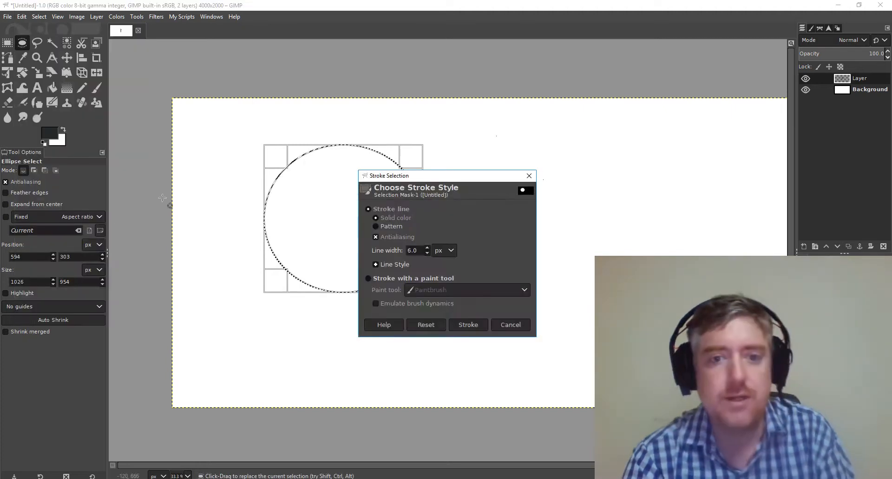
left_click_drag(452, 178, 537, 191)
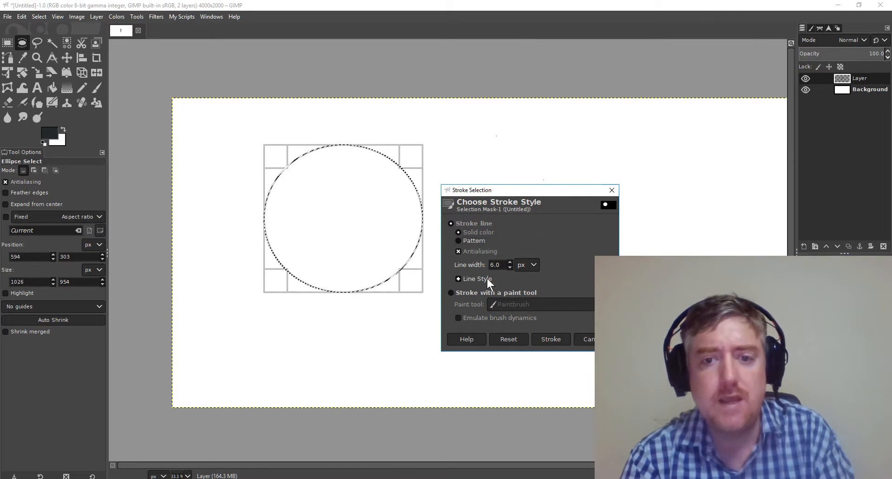
left_click(551, 339)
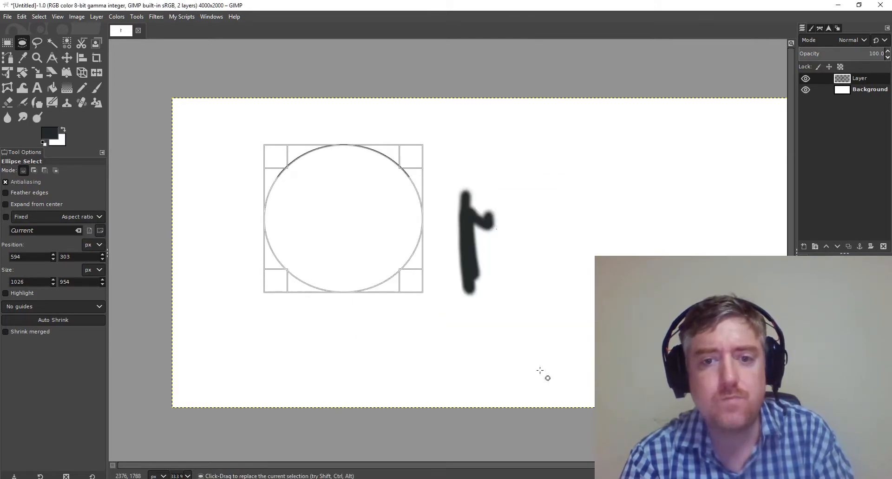
key("ctrl+shift")
key("ctrl+shift+a")
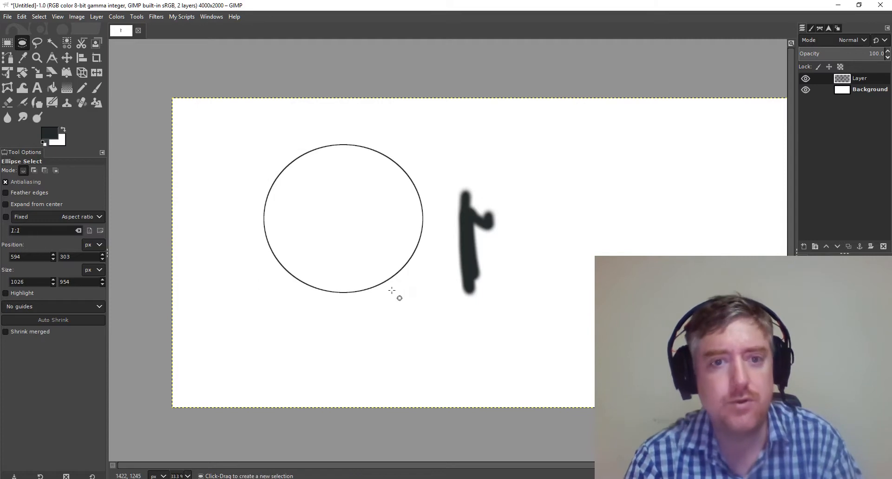
scroll(295, 269, "right", 1)
scroll(295, 269, "up", 1)
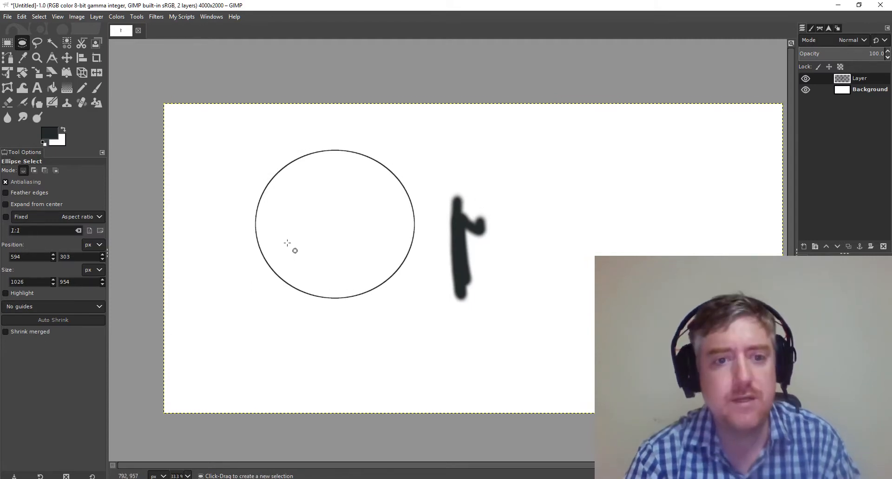
scroll(292, 316, "up", 1)
scroll(297, 294, "down", 2)
scroll(297, 294, "left", 1)
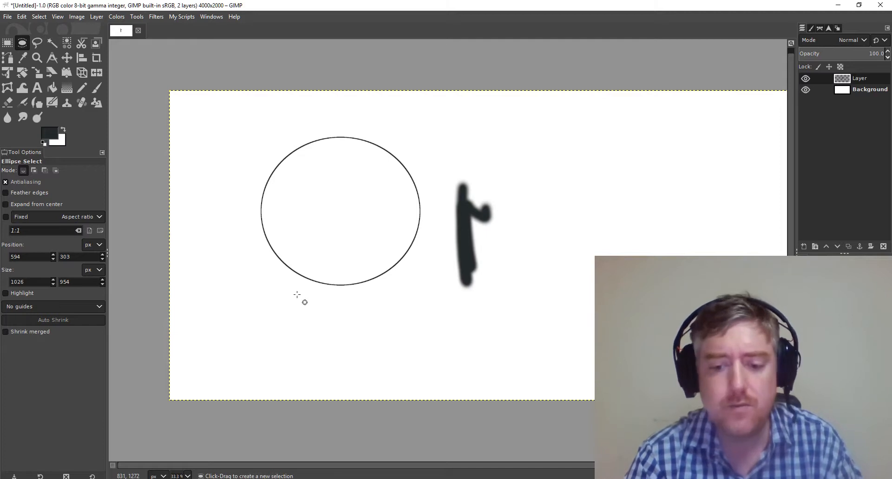
key("o")
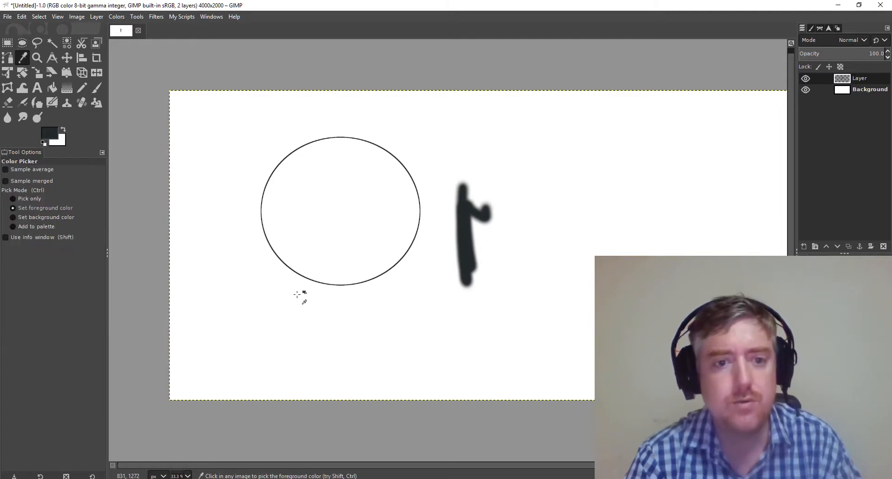
scroll(309, 280, "right", 1)
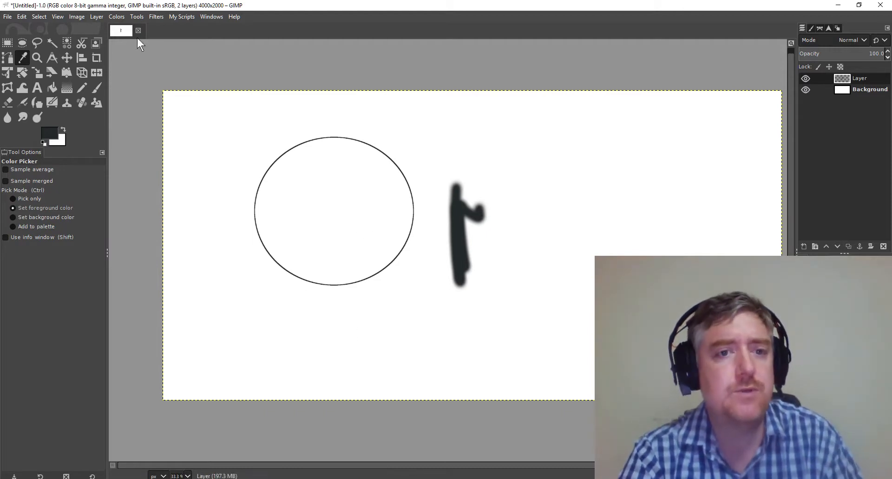
left_click(39, 16)
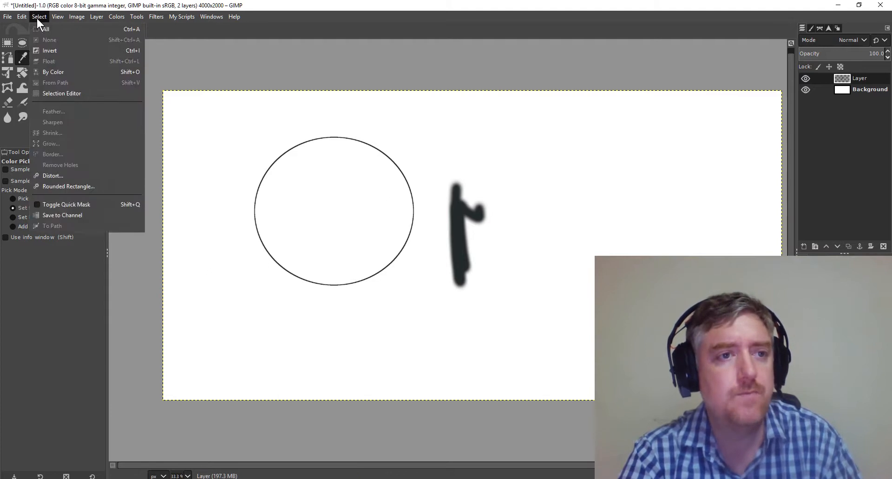
mouse_move(19, 18)
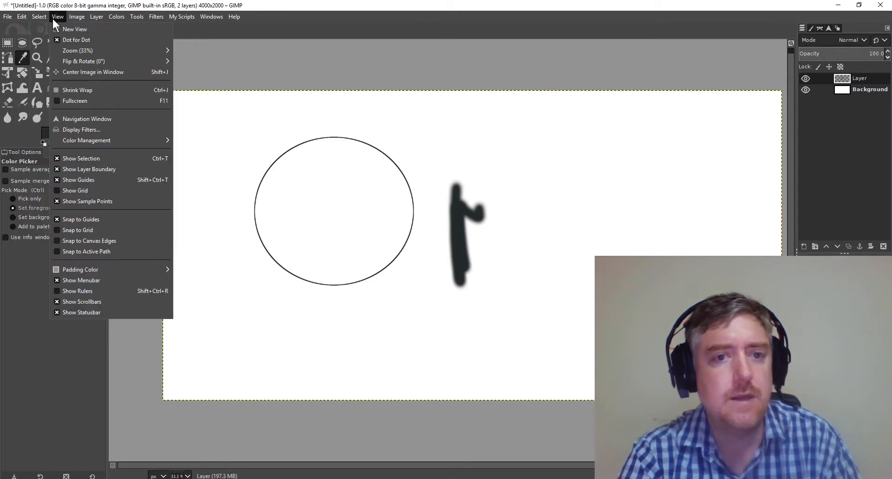
left_click(161, 112)
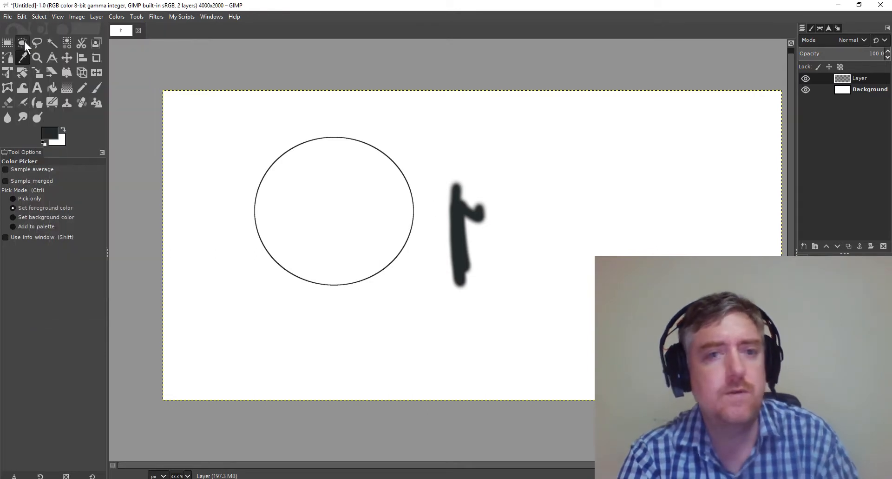
Draw an elliptical selection of about 981 by 1017 px on the other side of the brush stroke and grow it by 10 px.
left_click(22, 43)
mouse_move(552, 143)
left_mouse_down()
mouse_move(703, 234)
mouse_move(704, 300)
left_mouse_up()
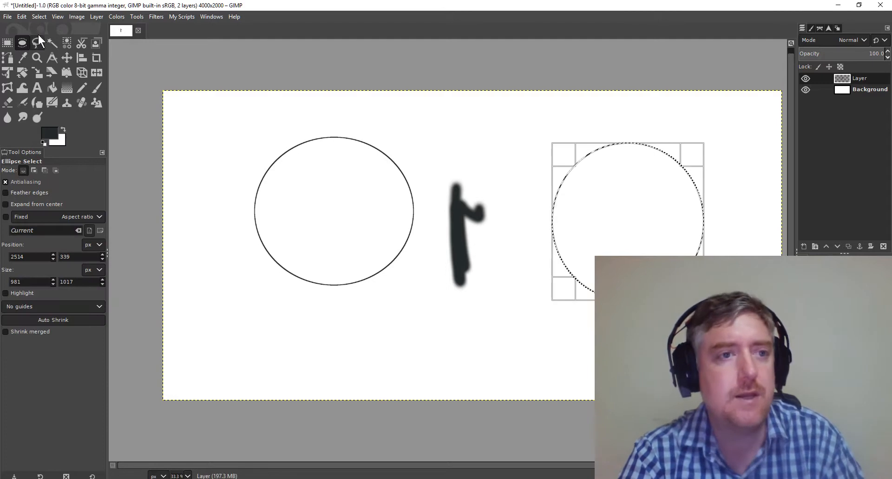
left_click(39, 16)
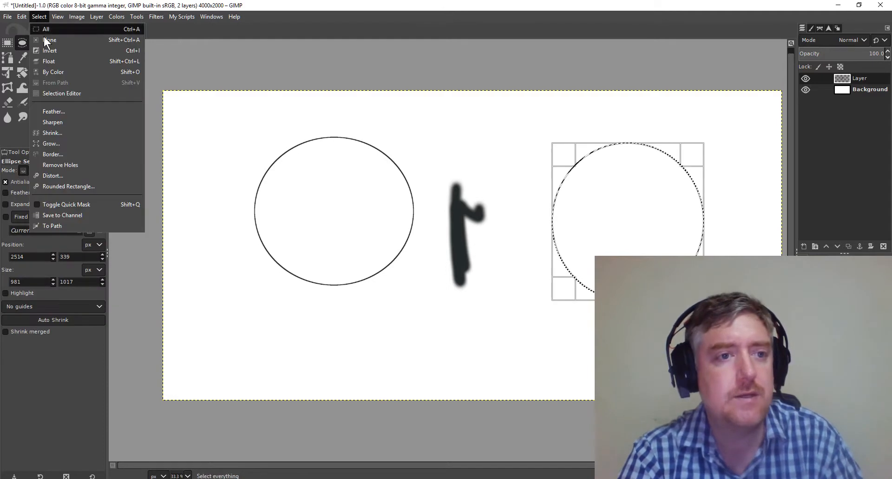
left_click(92, 142)
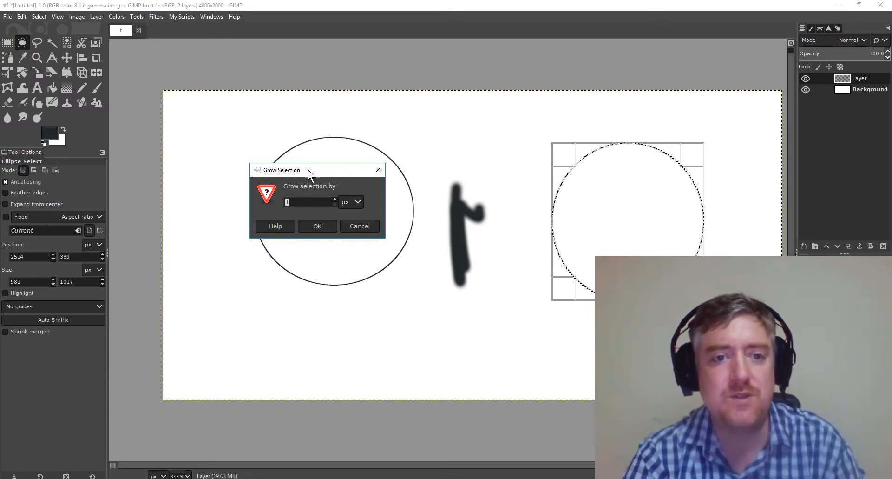
left_click_drag(307, 169, 354, 168)
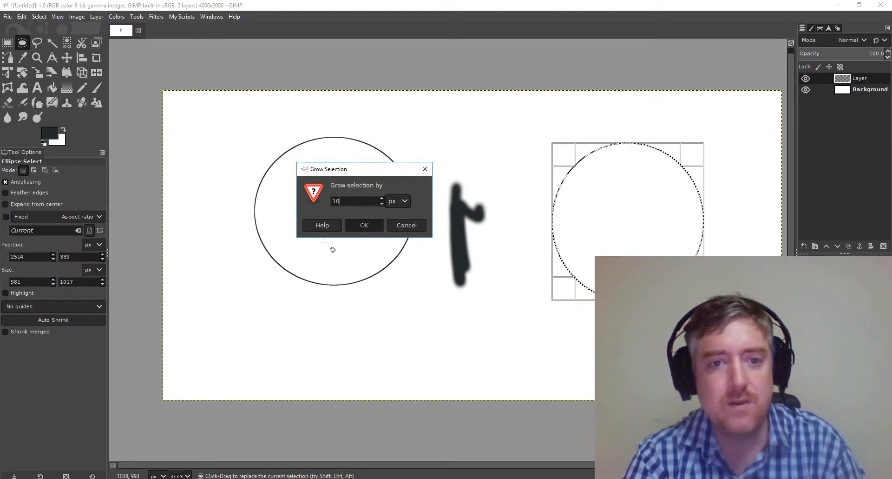
key("Return")
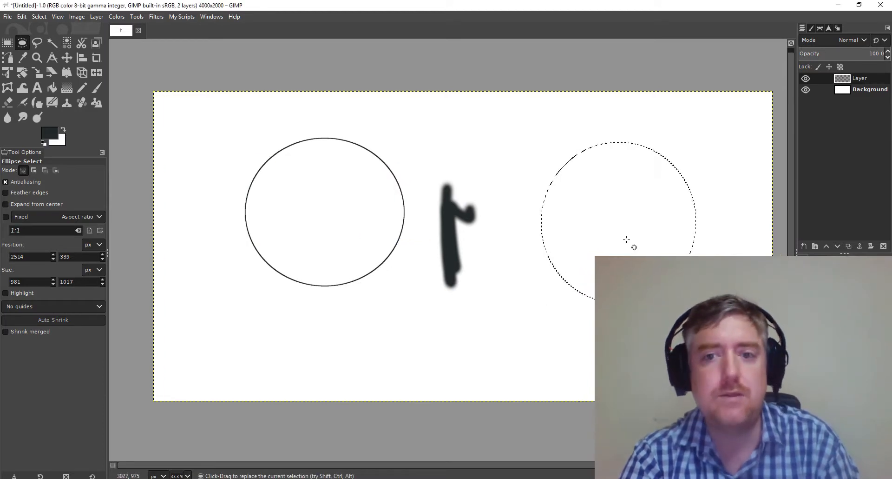
Bucket-fill the elliptical selection with the dark foreground color and grow the selection by another 10 px.
key("shift+b")
left_click(628, 217)
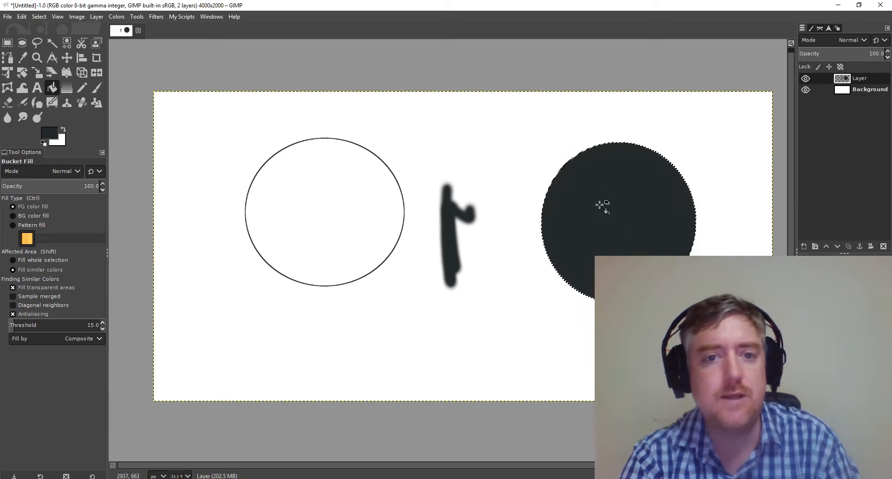
left_click(22, 17)
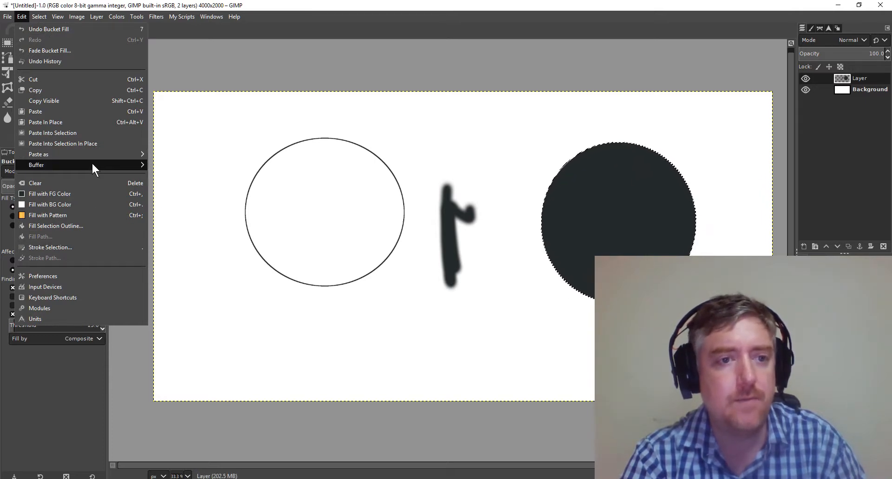
mouse_move(92, 166)
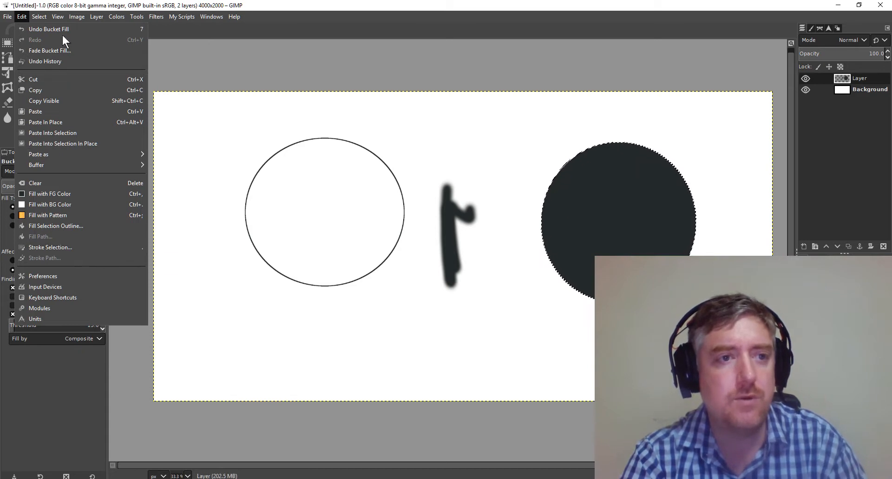
mouse_move(39, 16)
left_click(66, 144)
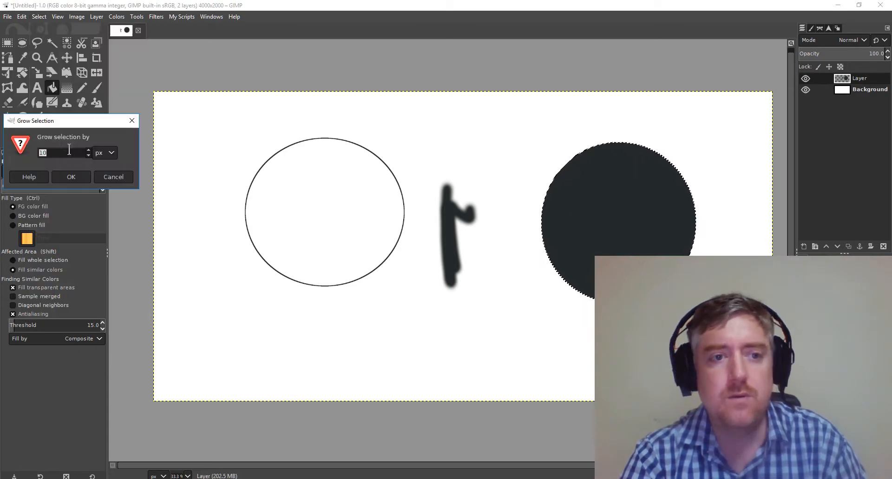
left_click(76, 175)
Swap the foreground and background colors and set the foreground color to the brownish tone 775959.
scroll(543, 196, "up", 3)
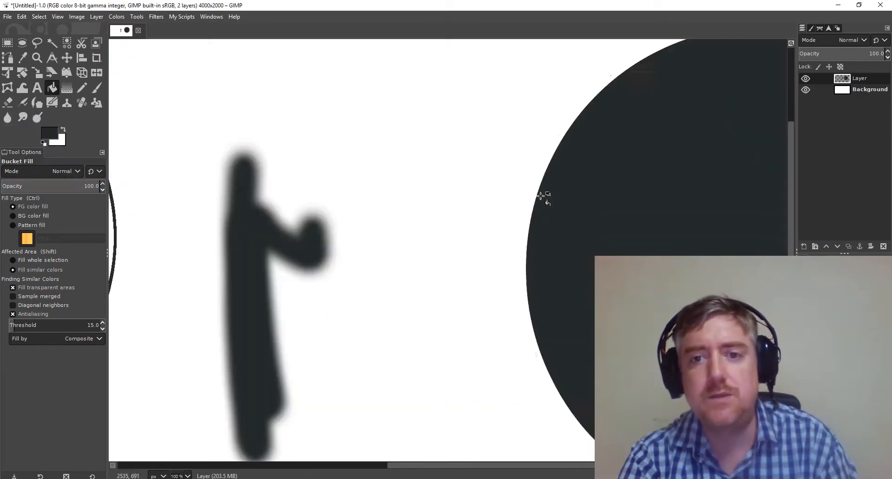
scroll(408, 264, "down", 2)
scroll(426, 231, "up", 2)
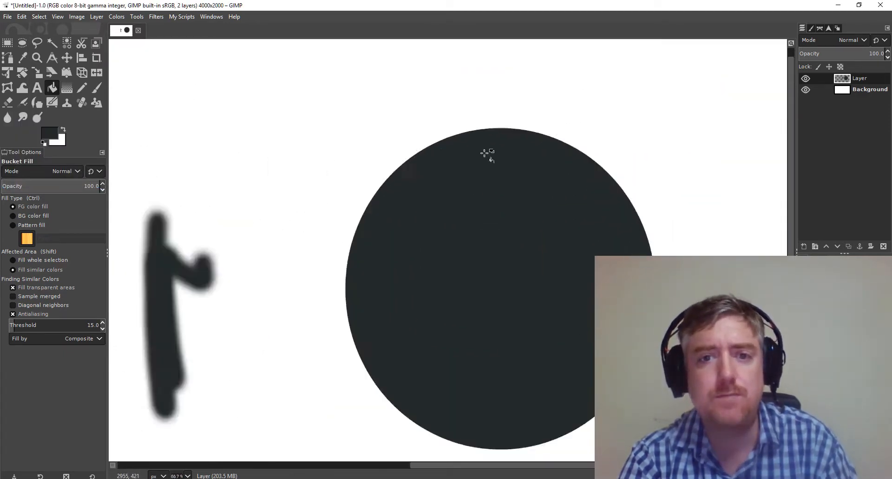
key("x")
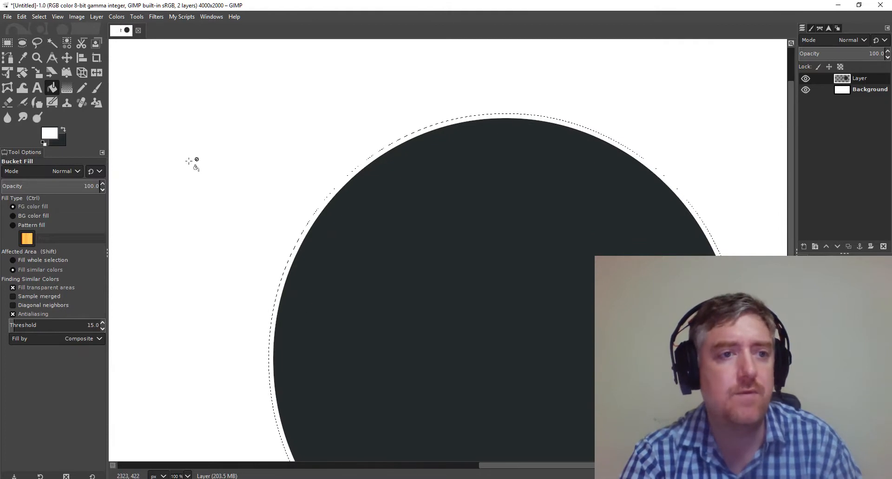
left_click(50, 133)
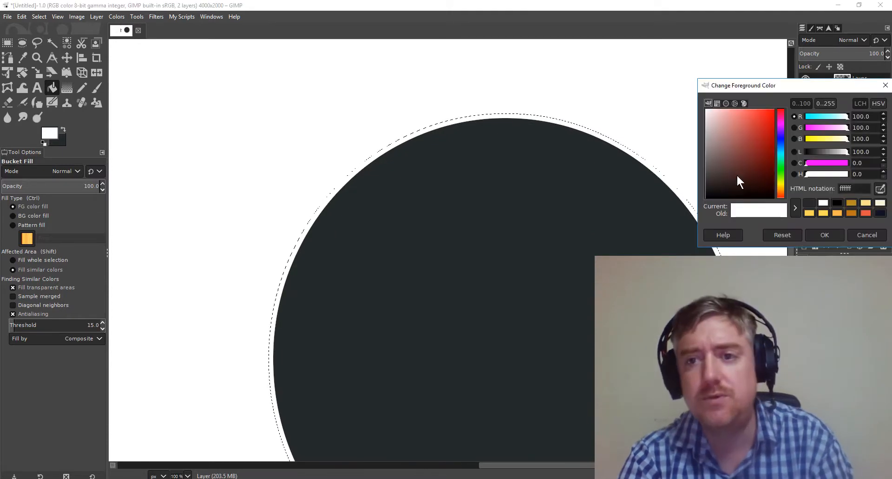
left_click(726, 155)
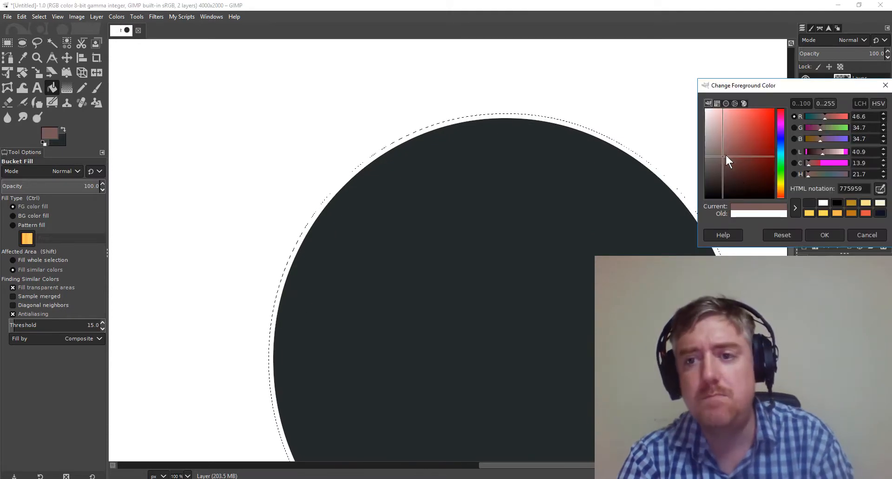
left_click(814, 233)
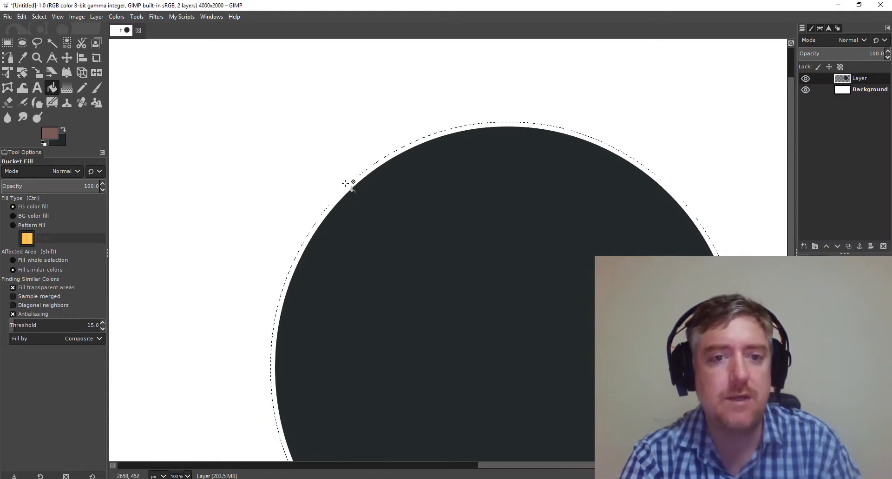
Bucket-fill the narrow ring between the dark circle and the grown selection edge with the brownish foreground color.
left_click_drag(351, 183, 342, 198)
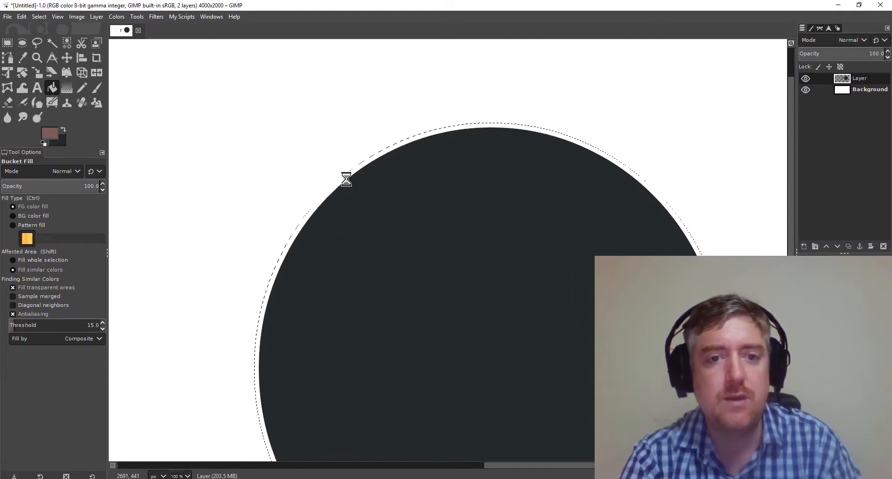
left_click(342, 176)
scroll(338, 170, "up", 3)
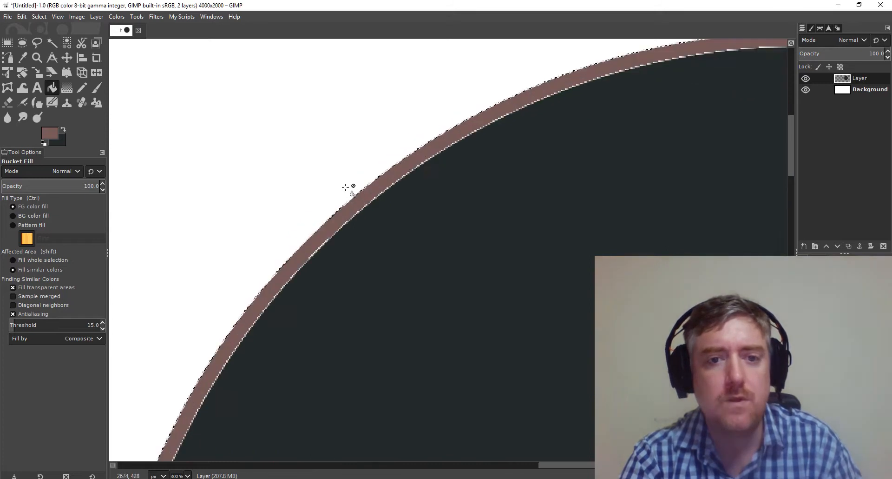
scroll(358, 205, "down", 3)
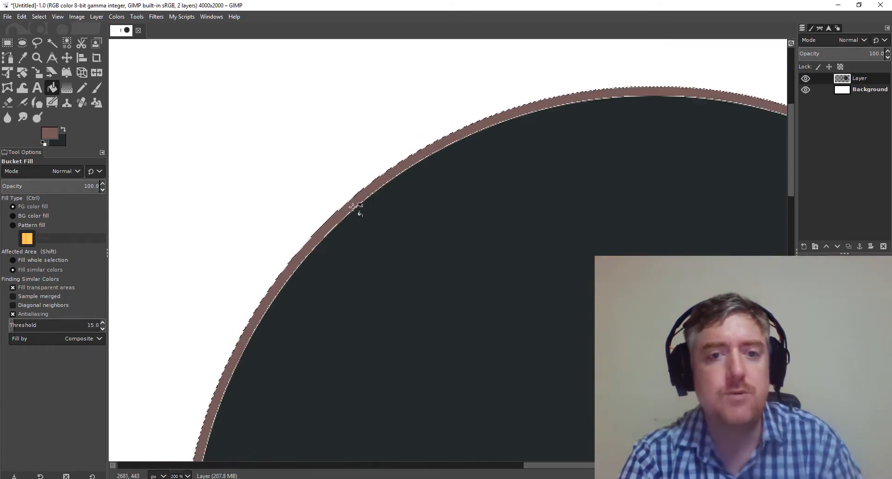
scroll(348, 260, "down", 3)
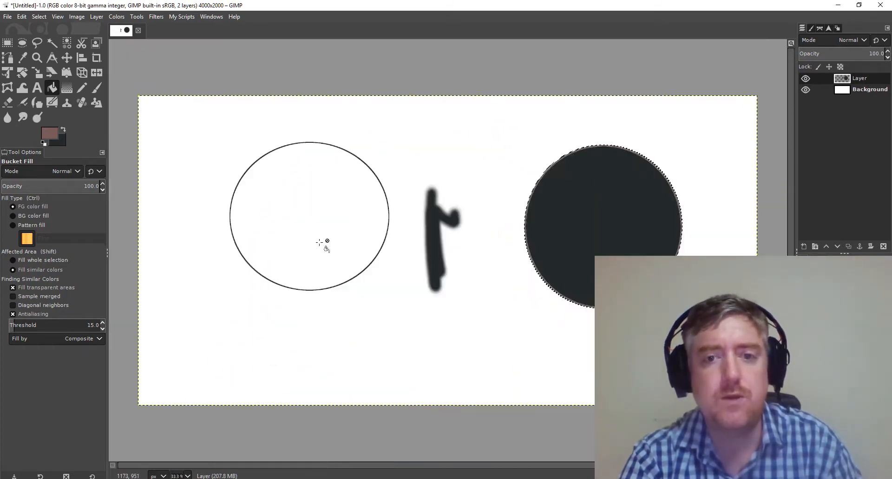
Deselect everything and erase all artwork from the upper layer, leaving the Paintbrush tool active.
key("ctrl+s")
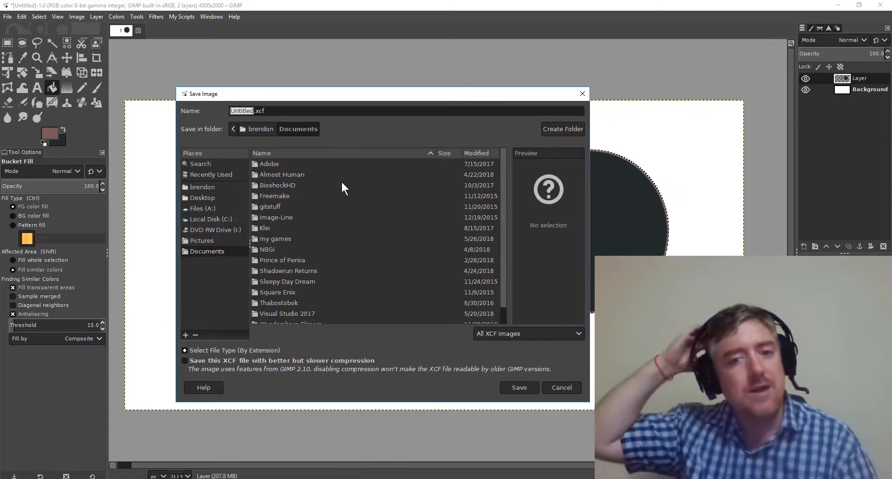
left_click(565, 387)
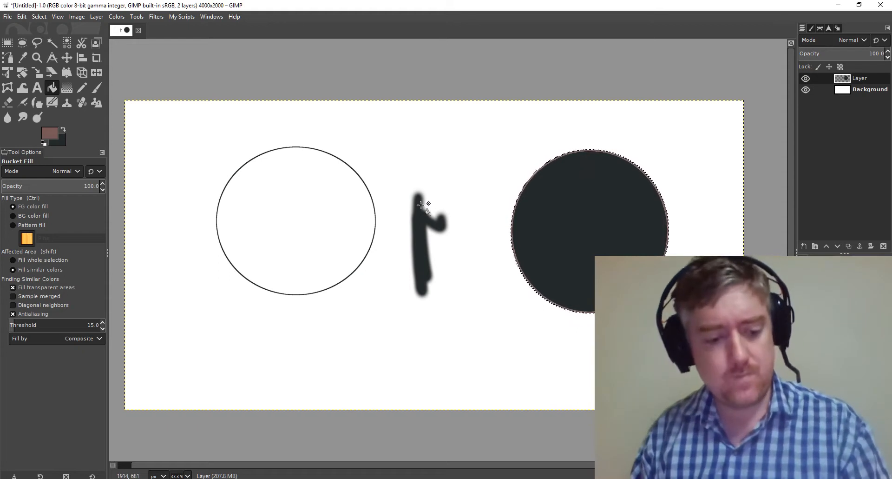
key("ctrl+shift+a")
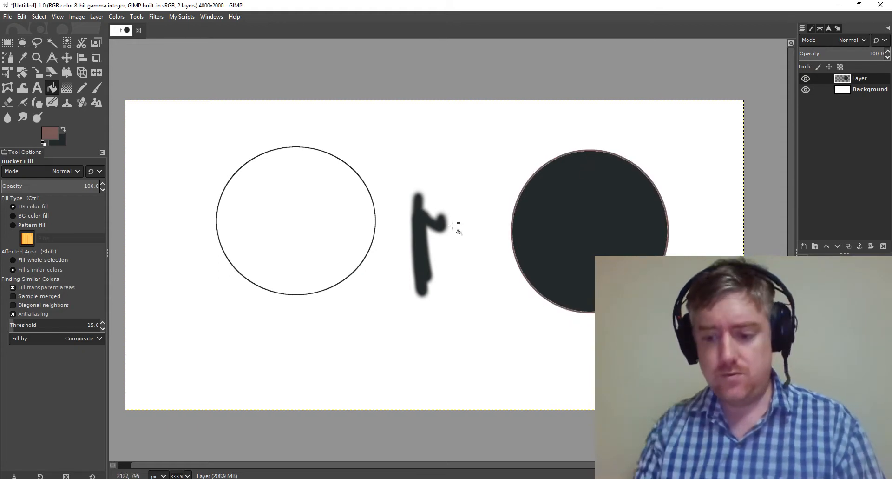
scroll(442, 192, "up", 1)
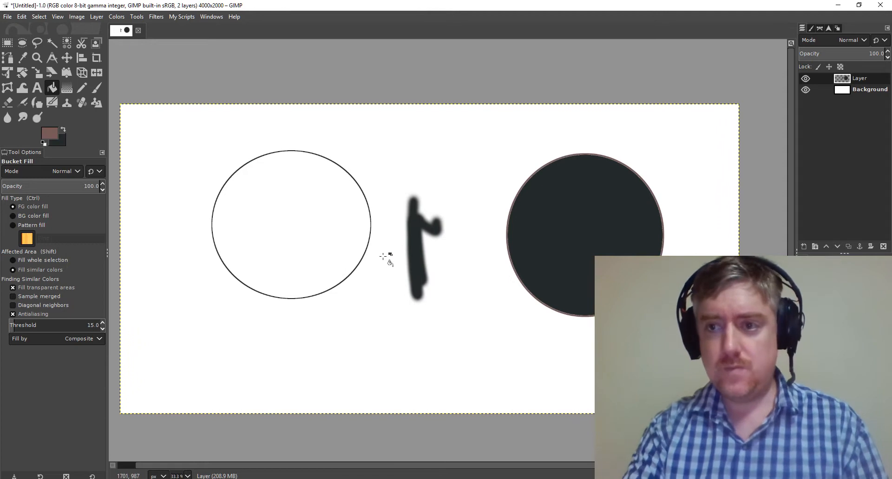
key("Delete")
key("p")
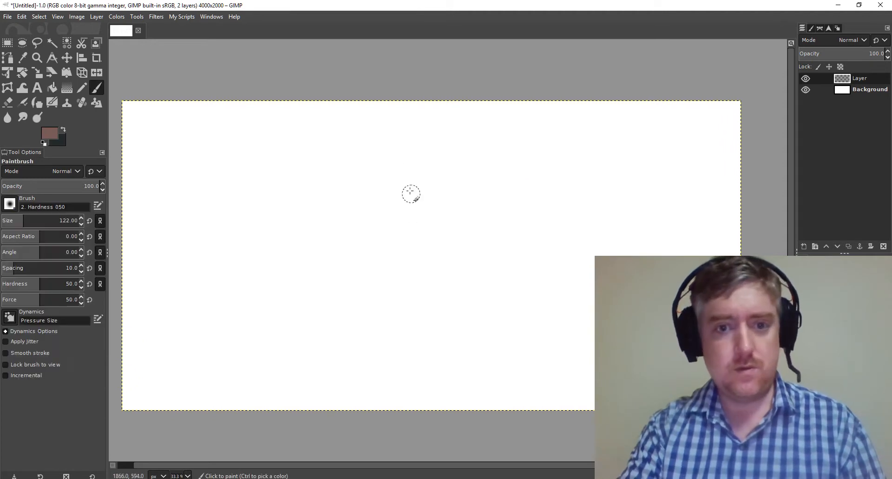
Try brownish Paintbrush strokes on the empty layer with the 122 px brush and undo them all.
left_click_drag(403, 174, 407, 289)
key("ctrl+z")
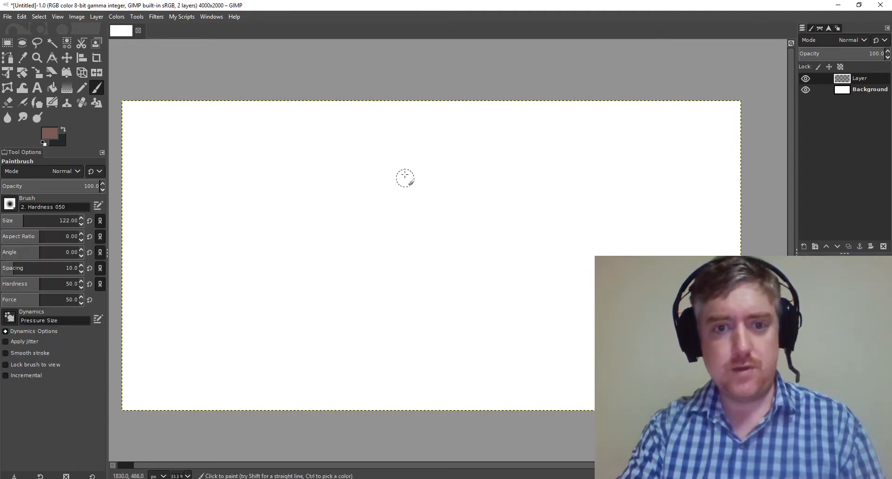
left_click_drag(404, 176, 407, 255)
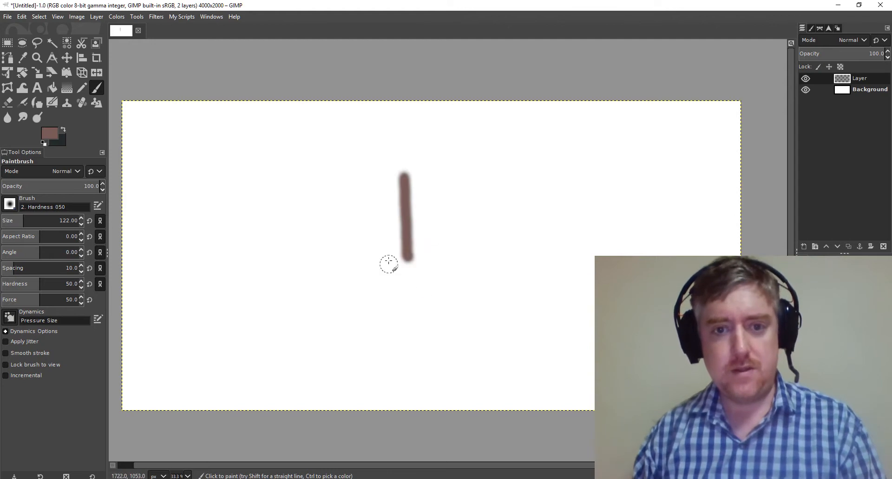
left_click(434, 204)
left_click_drag(408, 175, 343, 278)
left_click_drag(428, 210, 344, 279)
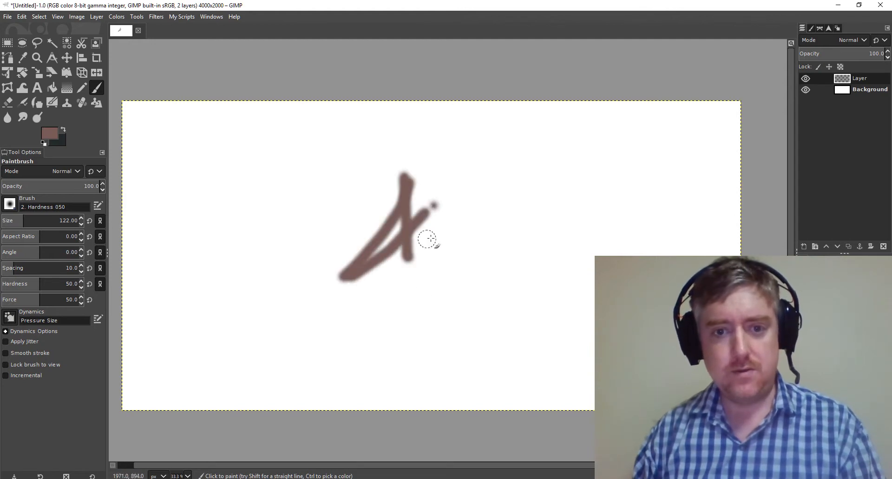
key("ctrl+z")
key("ctrl+z")
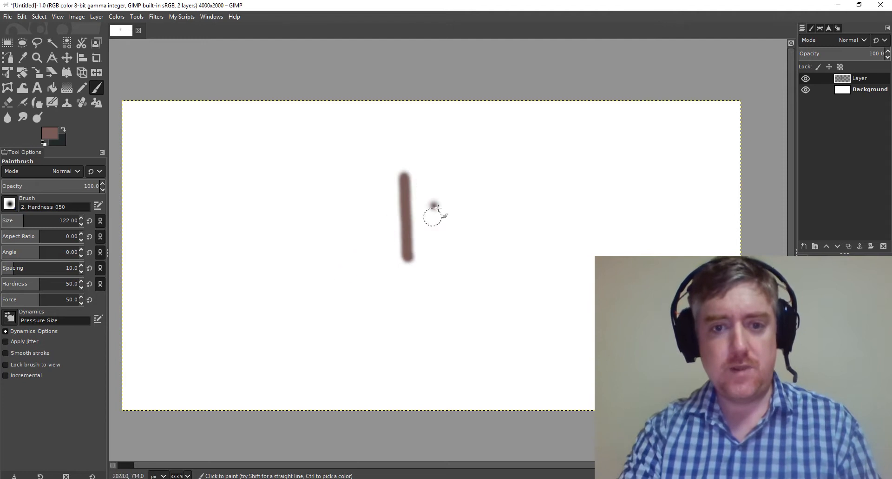
key("ctrl+z")
key("ctrl+z")
Reduce the Paintbrush size to 42.
key("bracketleft")
key("bracketleft")
key("bracketleft")
key("bracketleft")
key("bracketleft")
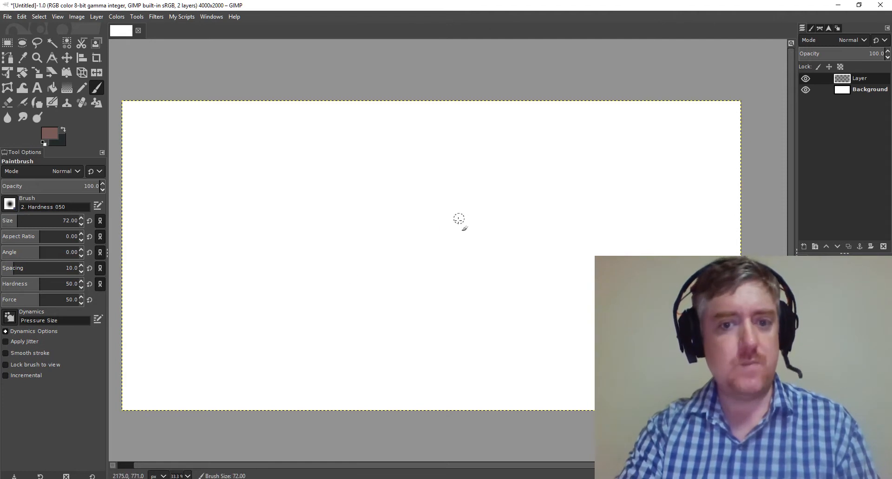
key("bracketleft")
key("bracketleft")
key("bracketleft")
Try two long curved strokes bowing outward in the right half of the canvas, and undo both.
scroll(452, 273, "right", 1)
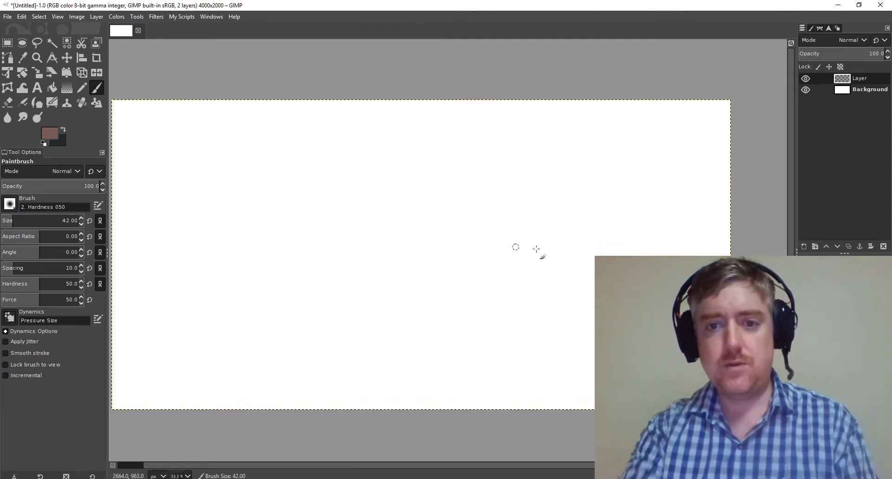
left_click_drag(543, 163, 524, 277)
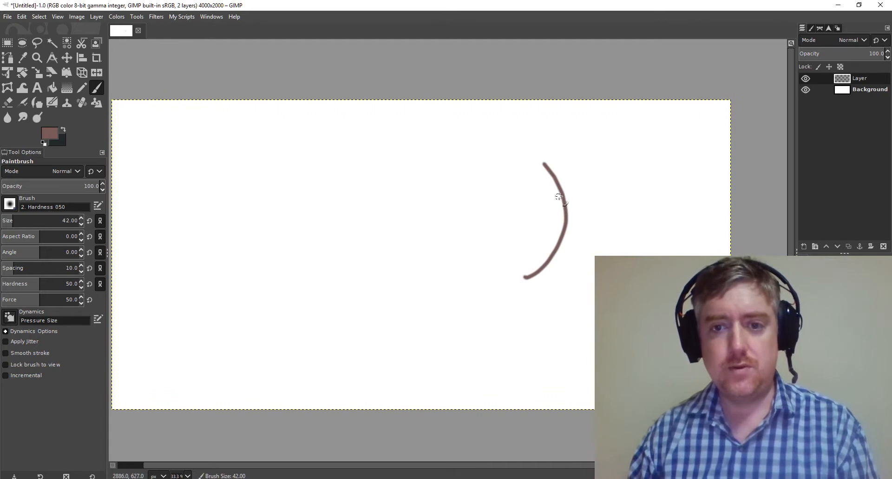
mouse_move(544, 164)
left_mouse_down()
mouse_move(543, 253)
mouse_move(500, 276)
left_mouse_up()
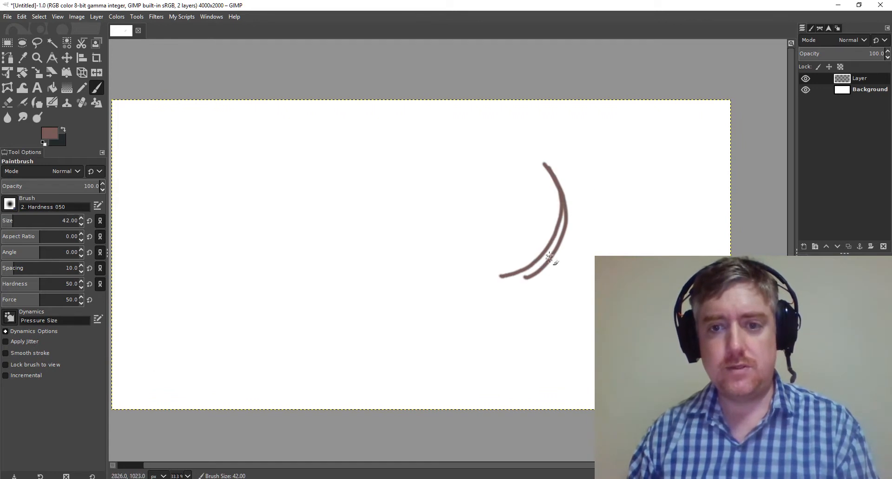
key("ctrl+z")
key("ctrl+z")
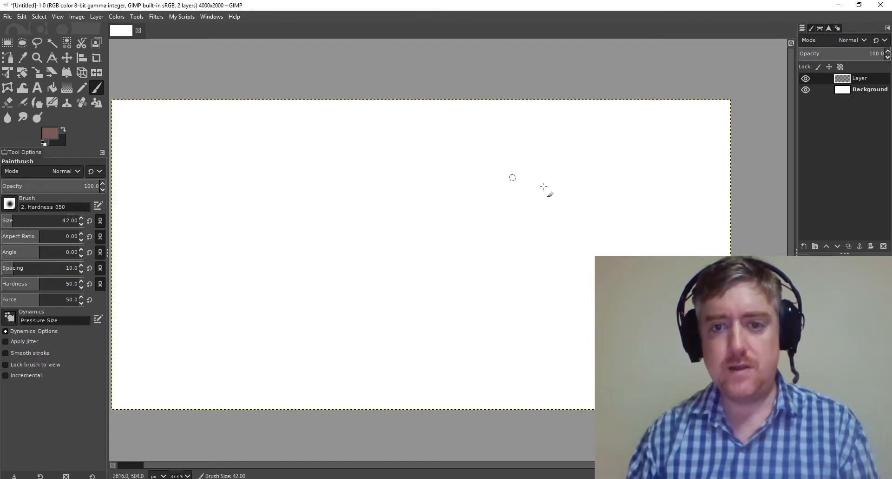
Paint overlapping curved strokes roughly forming a circle in the right half of the canvas, and clear the layer.
left_click_drag(515, 178, 571, 266)
left_click_drag(515, 178, 546, 266)
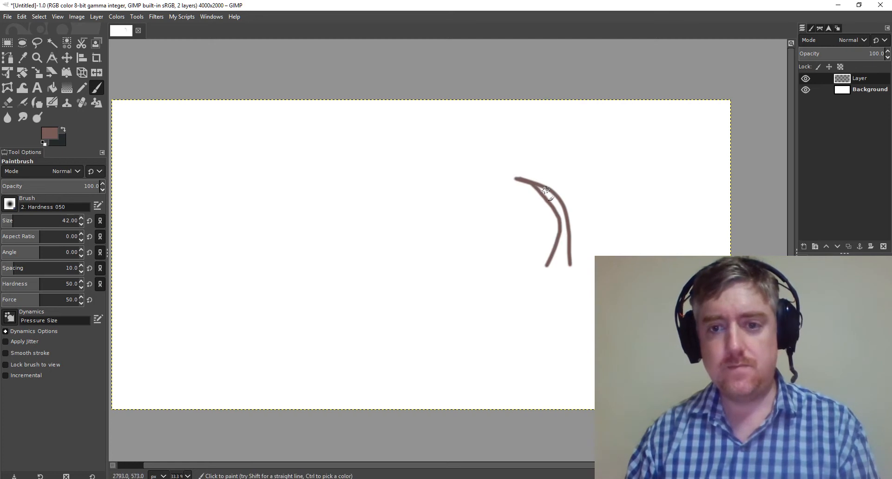
mouse_move(546, 190)
left_mouse_down()
mouse_move(565, 214)
mouse_move(527, 267)
left_mouse_up()
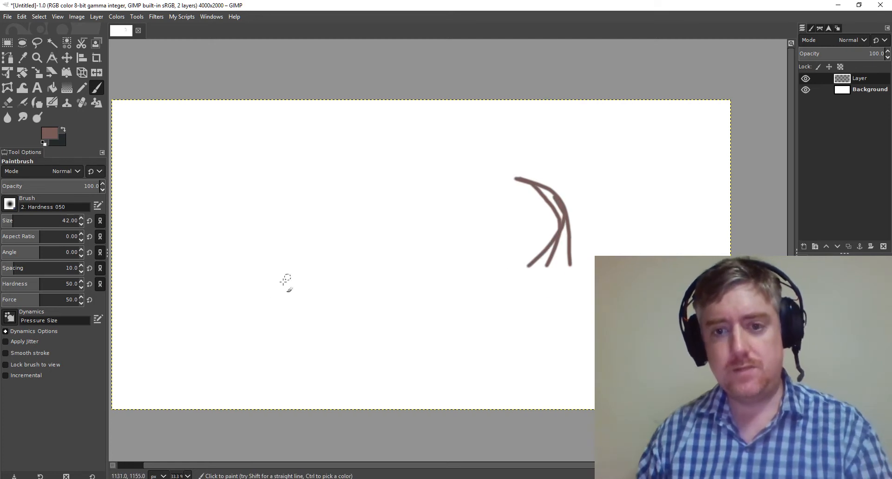
mouse_move(535, 276)
left_mouse_down()
mouse_move(511, 271)
mouse_move(511, 241)
left_mouse_up()
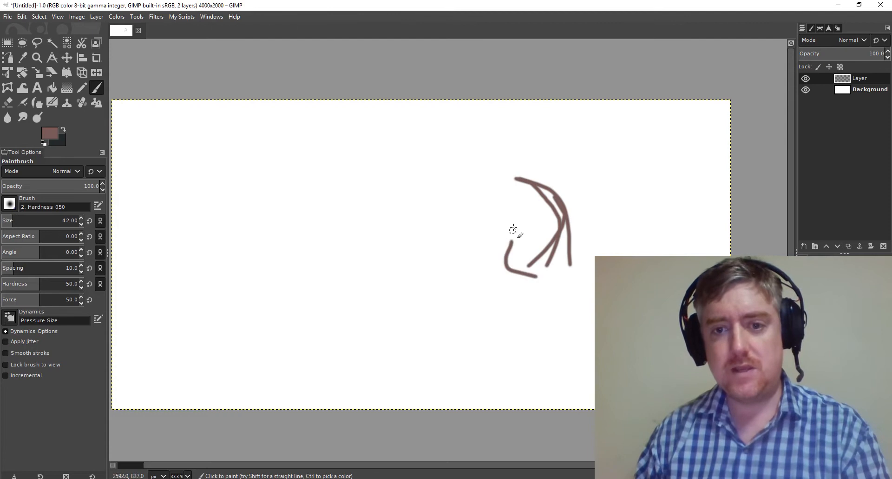
left_click_drag(532, 183, 478, 184)
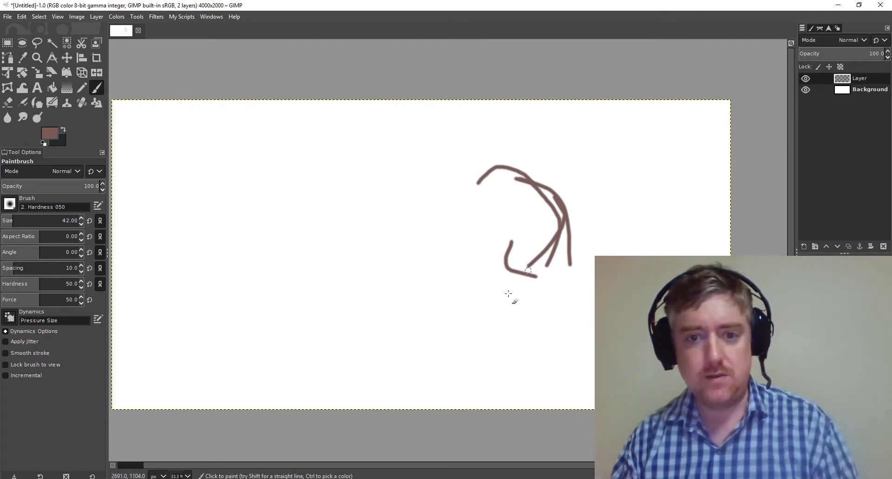
left_click_drag(533, 271, 469, 295)
mouse_move(457, 234)
left_mouse_down()
mouse_move(484, 265)
mouse_move(540, 255)
left_mouse_up()
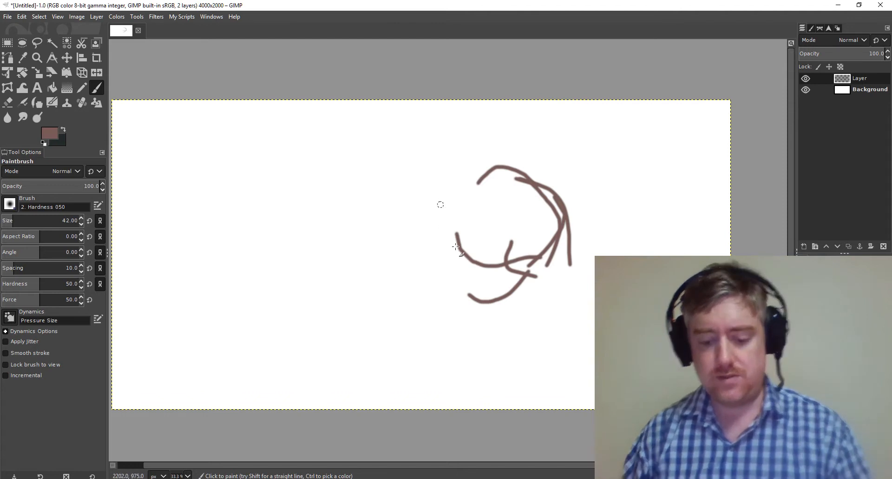
left_click_drag(440, 203, 455, 248)
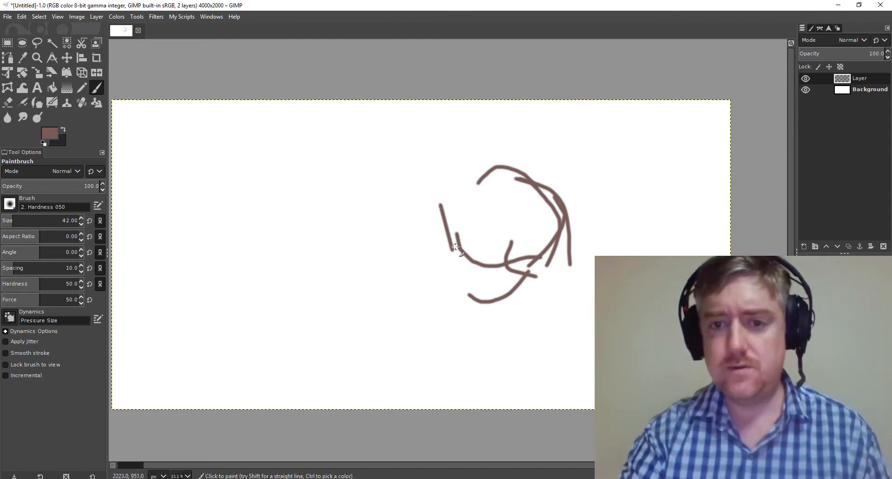
key("Delete")
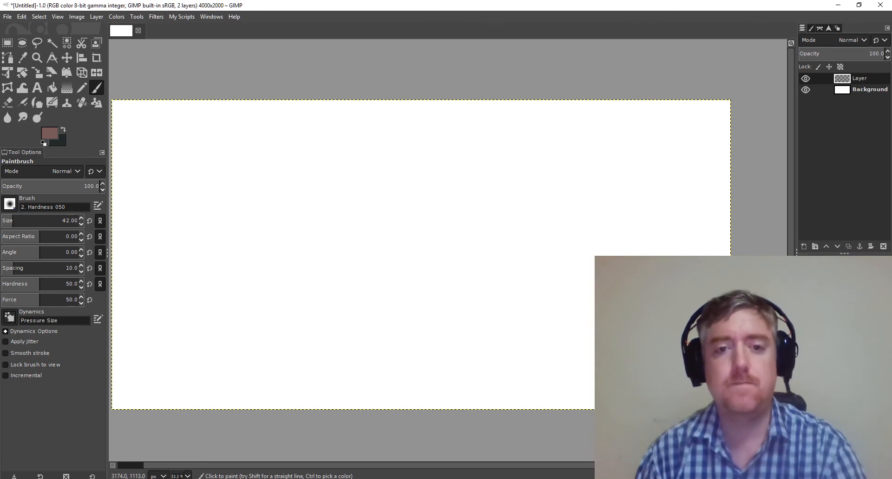
Switch to the ffmpeg terminal window.
key("alt+Tab")
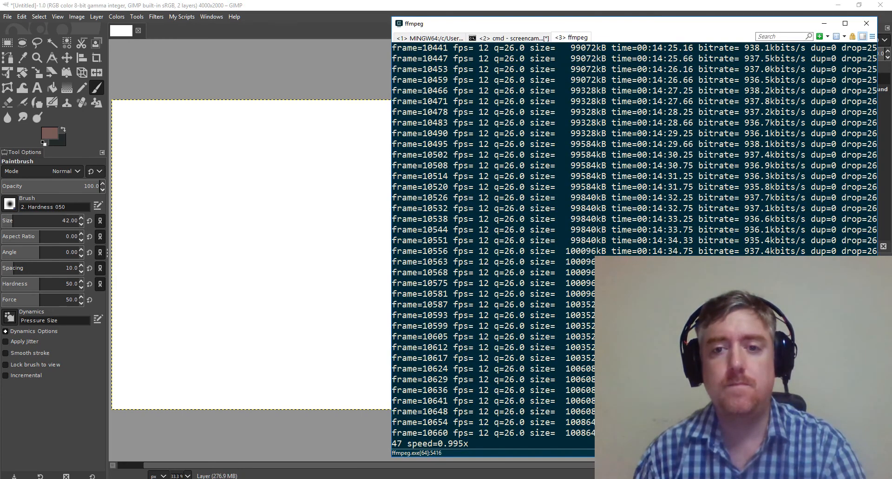